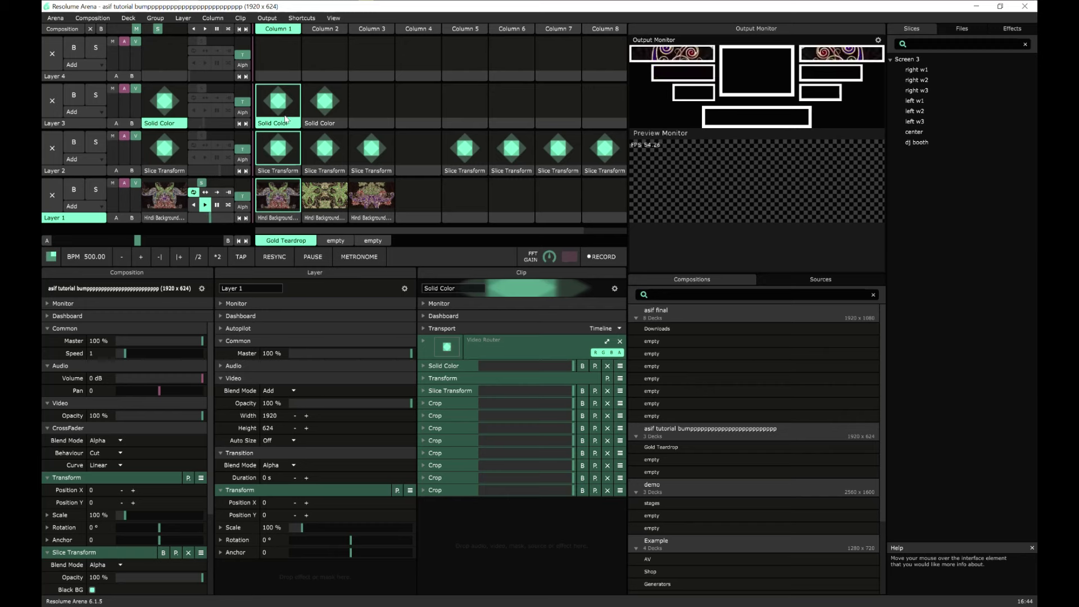
- Trigger the first Hindi background clip, and clear the playing clips from layers 1, 2 and 3
click(278, 150)
click(288, 187)
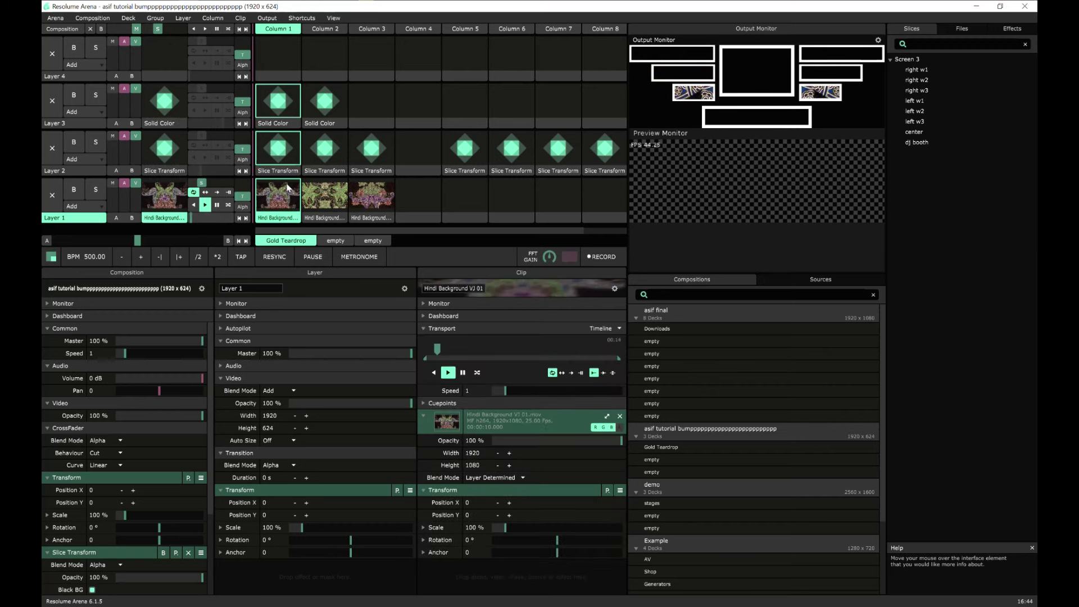
click(53, 197)
click(52, 148)
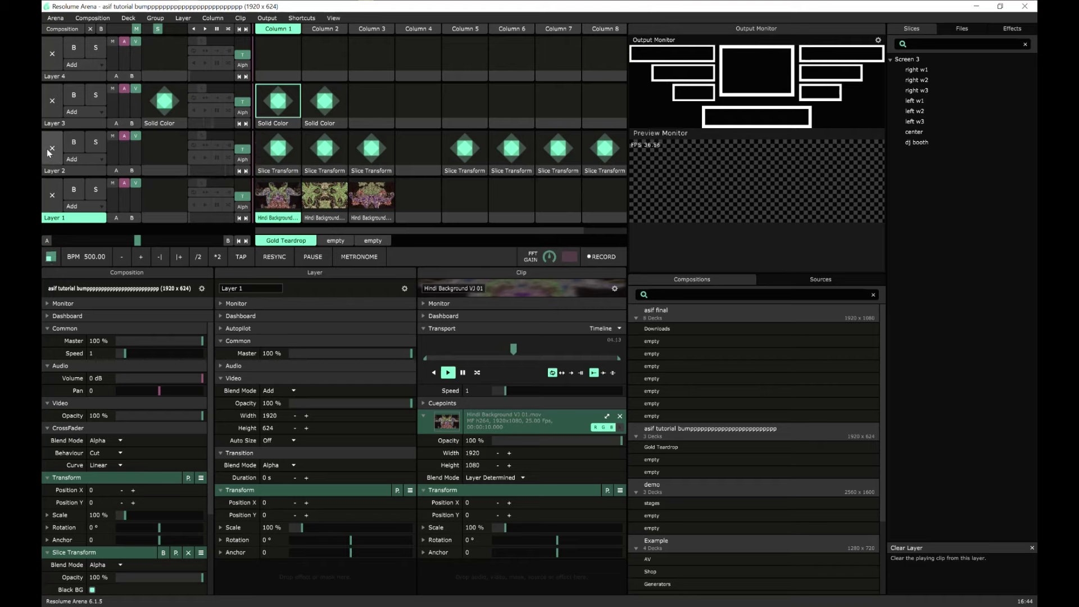
click(53, 101)
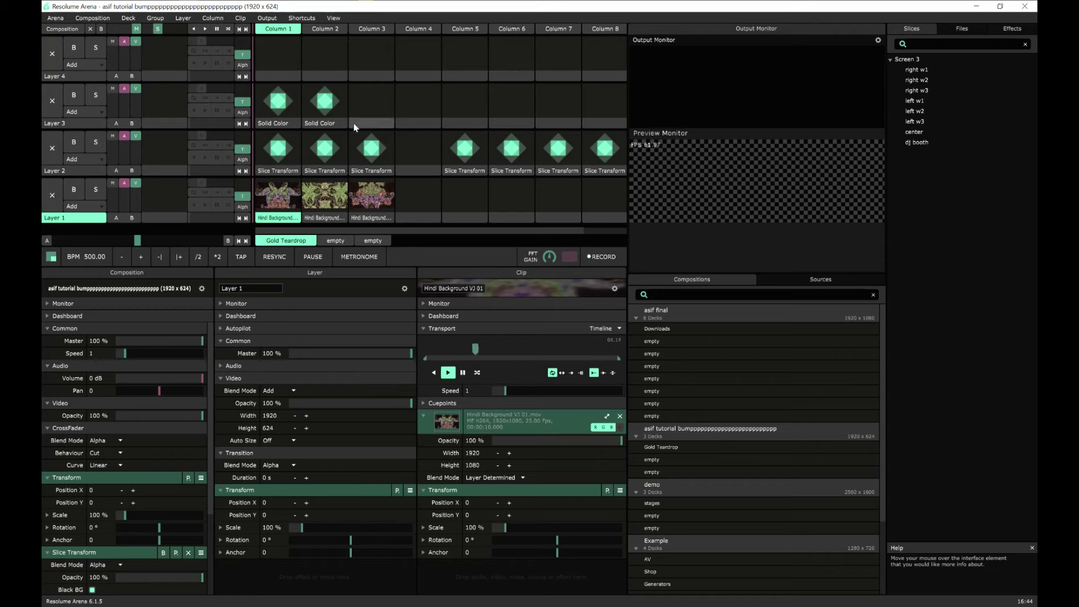
- Copy the Solid Color clip in layer 3, column 1 to column 4 of the same layer and trigger the copy
right_click(278, 122)
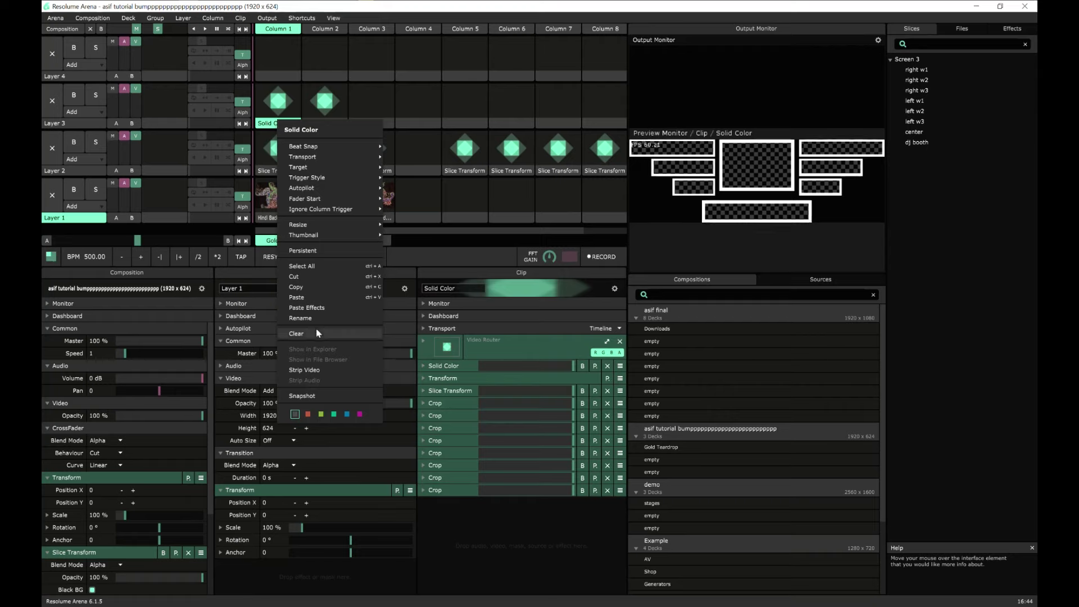
click(304, 287)
right_click(434, 125)
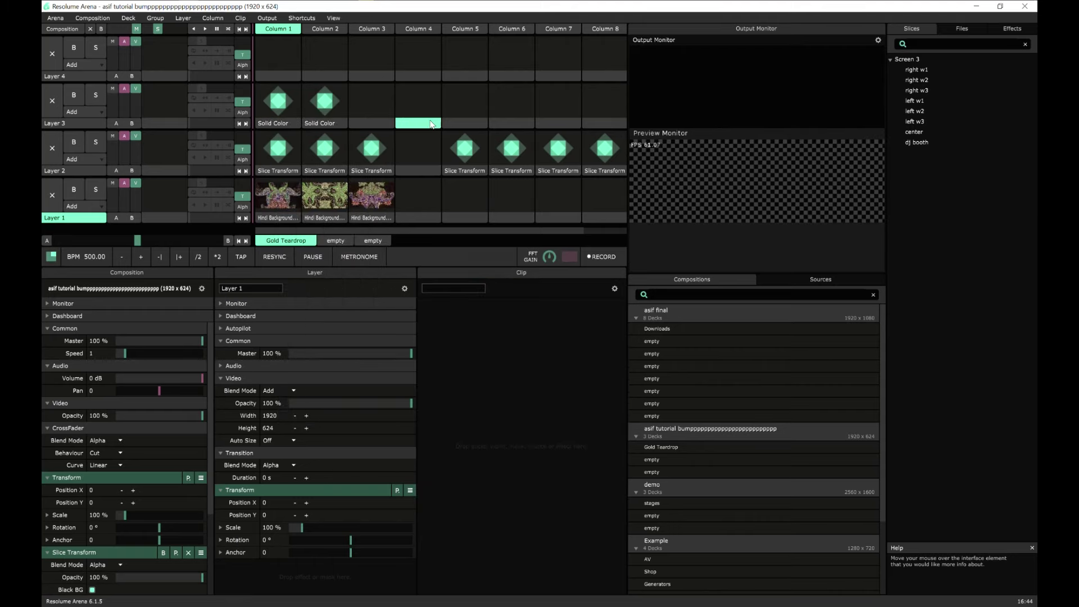
click(440, 297)
click(424, 105)
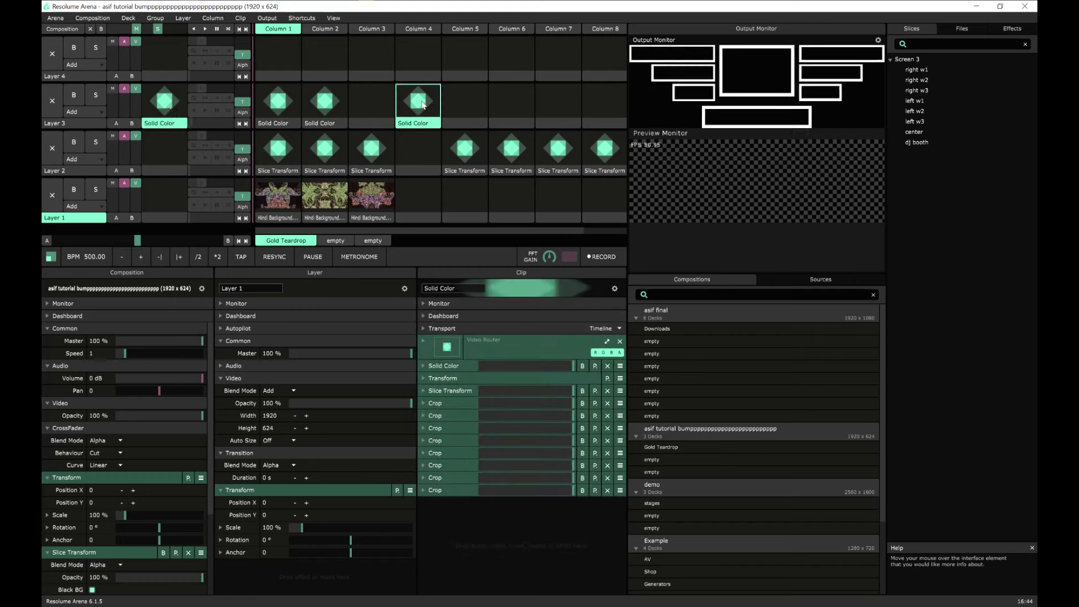
- Find the Radar effect by searching the video effects for RAD and add it to the copied clip between Solid Color and Transform
click(450, 391)
click(424, 392)
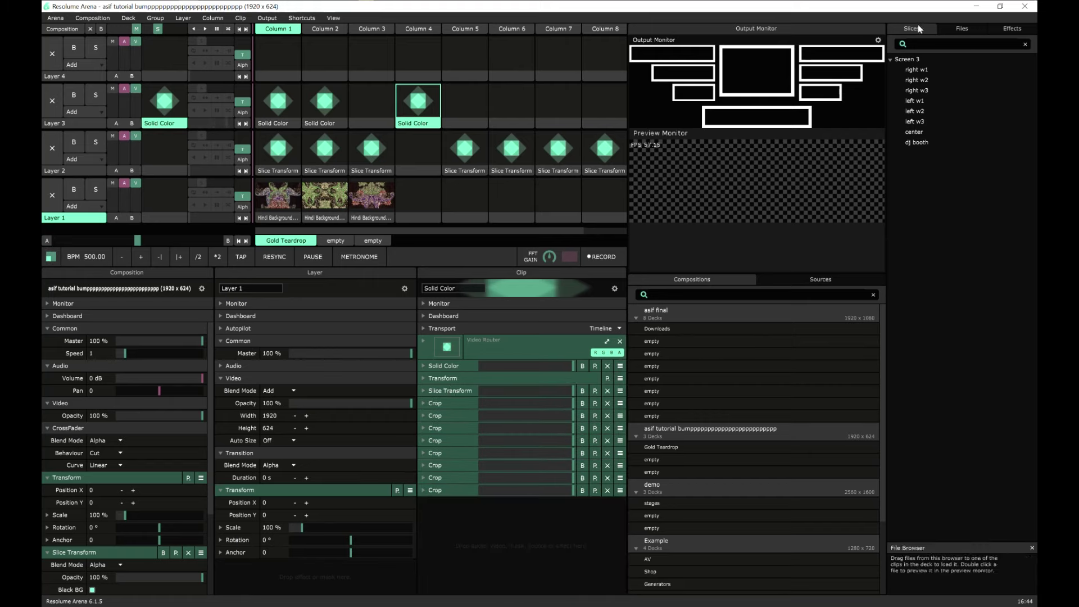
click(1010, 30)
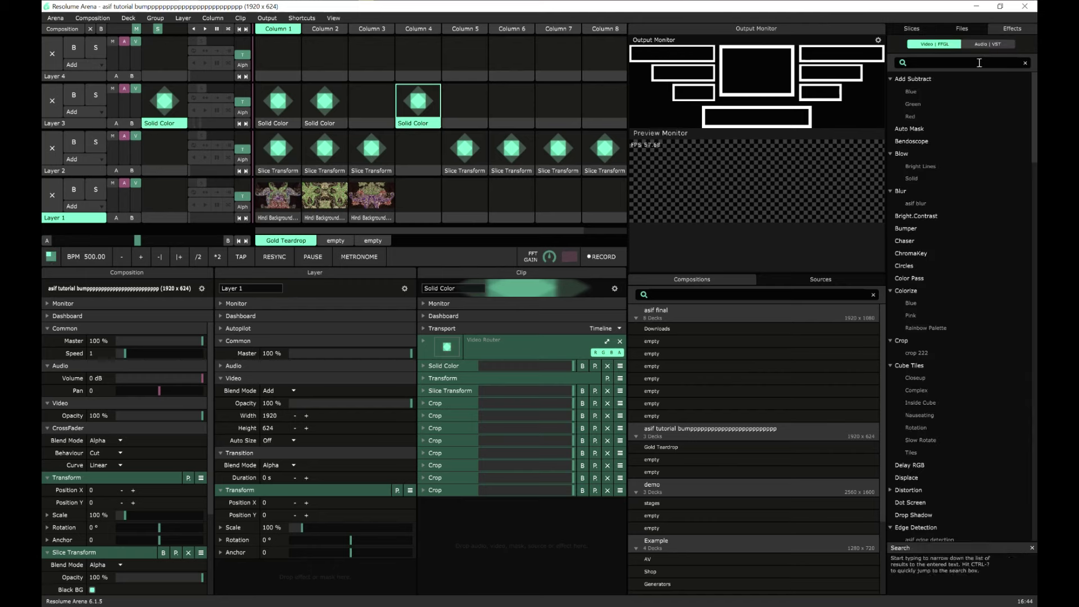
text(sadd)
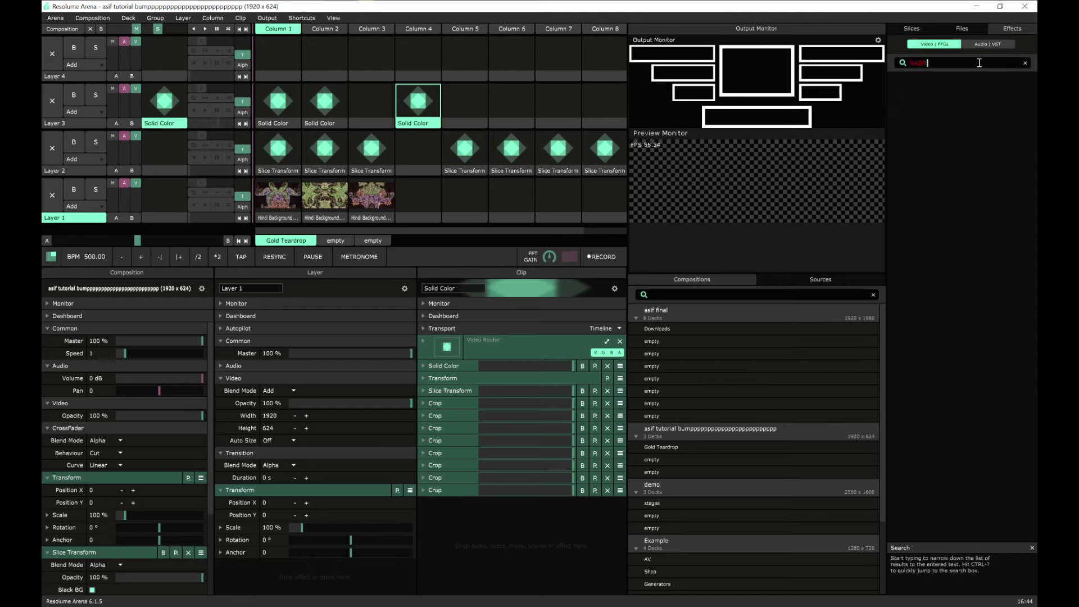
key(BackSpace)
key(BackSpace)
key(BackSpace)
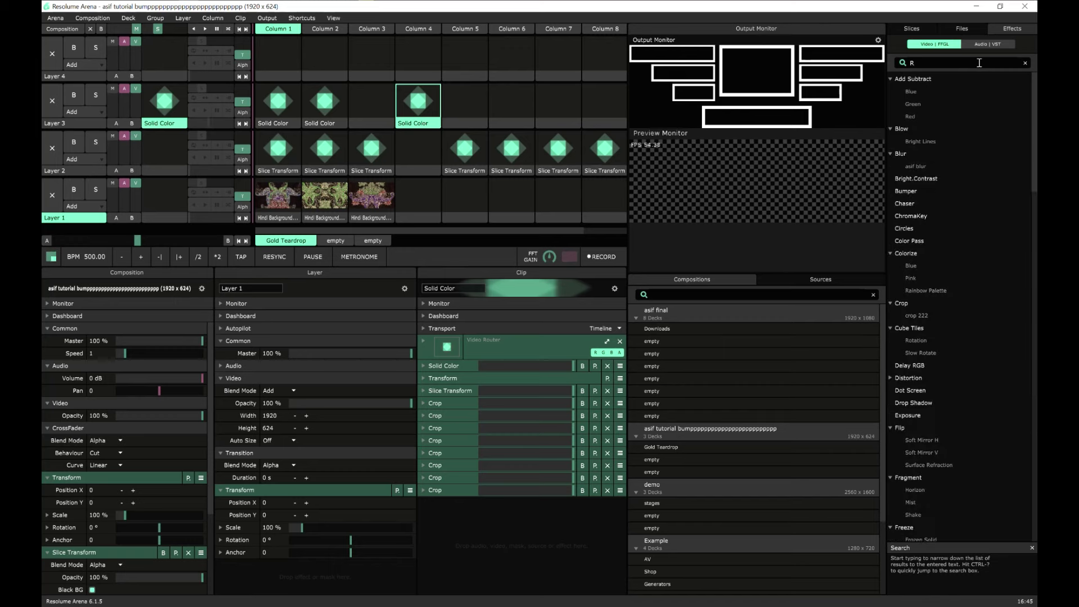
text(AD)
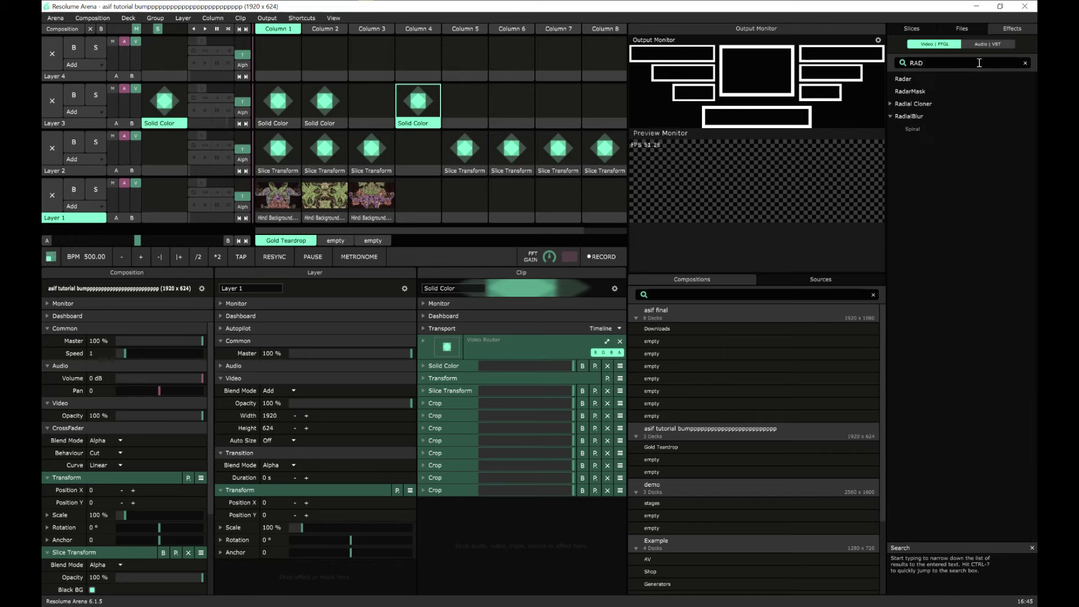
drag(900, 84, 465, 380)
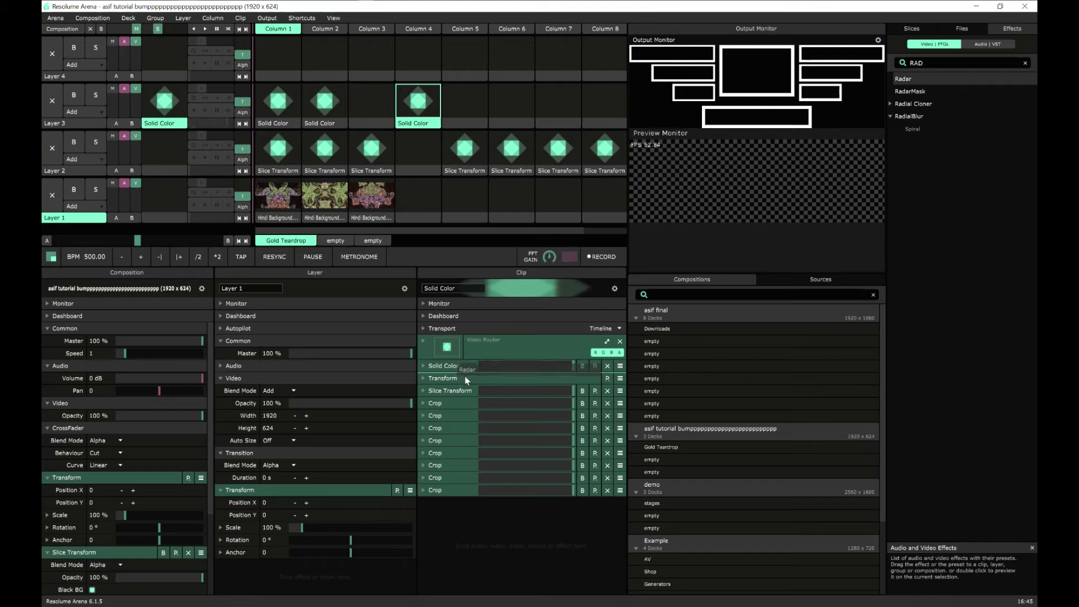
drag(465, 378, 464, 378)
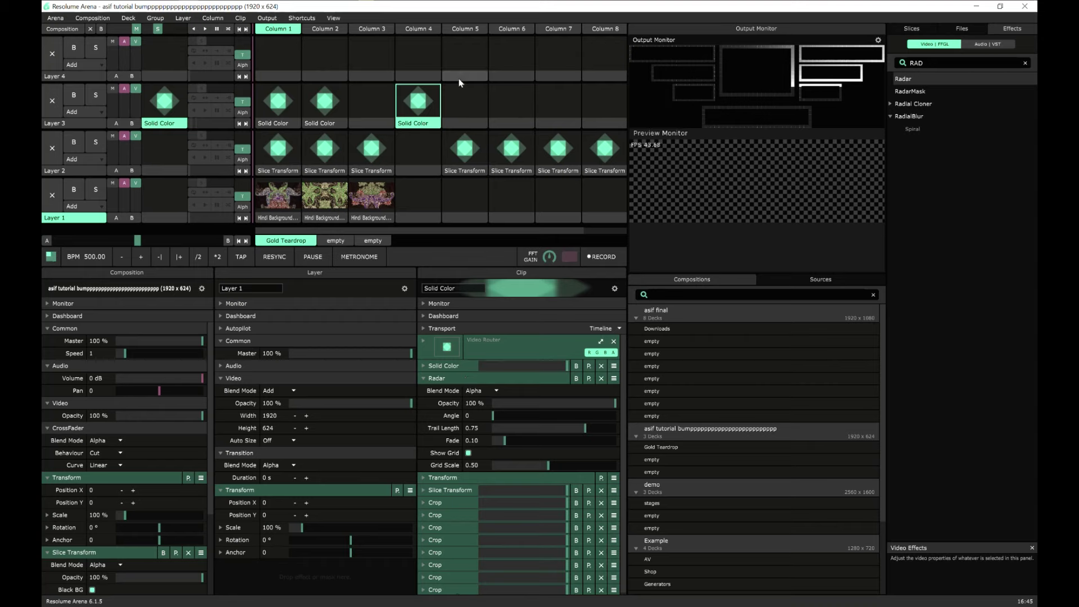
- Move the two original Solid Color clips from layer 3 to layer 4, columns 1 and 2
click(423, 126)
drag(422, 127, 278, 56)
click(326, 77)
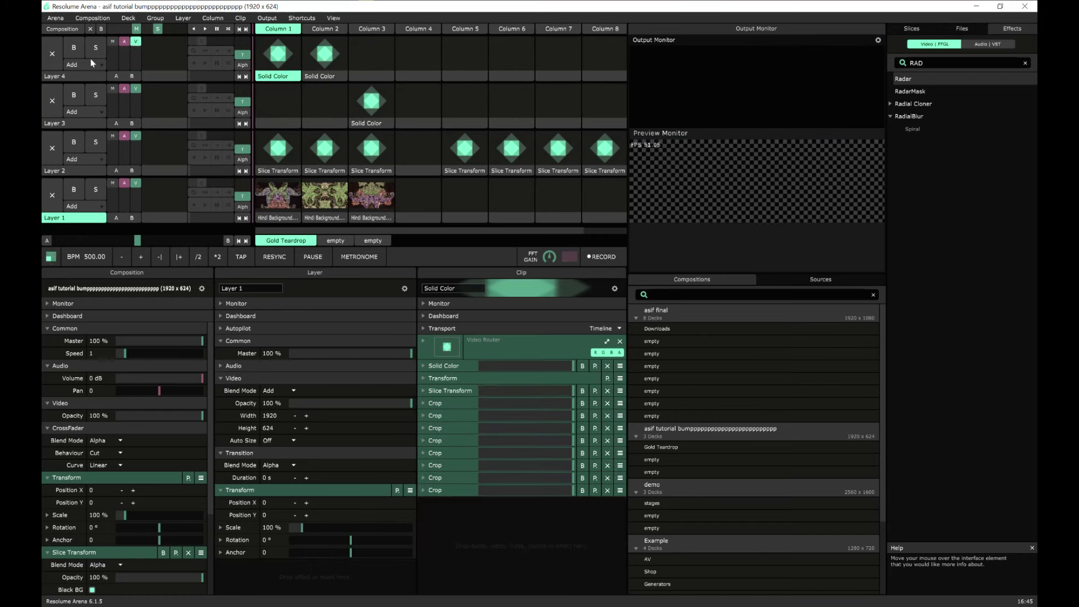
- Move the Radar clip to layer 3, column 1, trigger it, and turn off the Radar effect's Show Grid option
drag(361, 117, 281, 102)
click(280, 102)
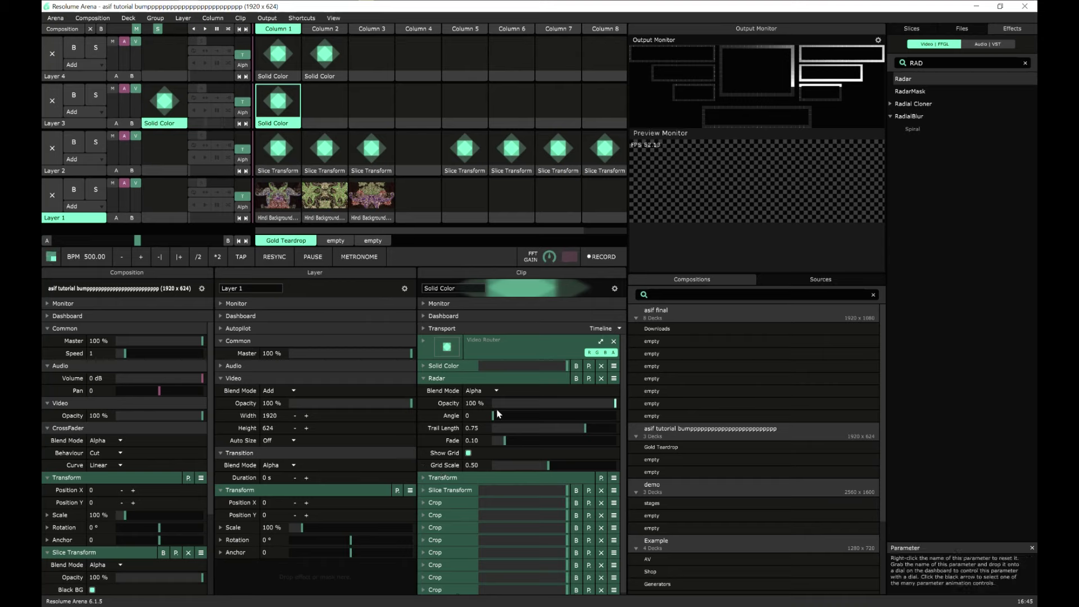
click(468, 453)
- Add an envelope to the Radar effect's Angle parameter
click(424, 415)
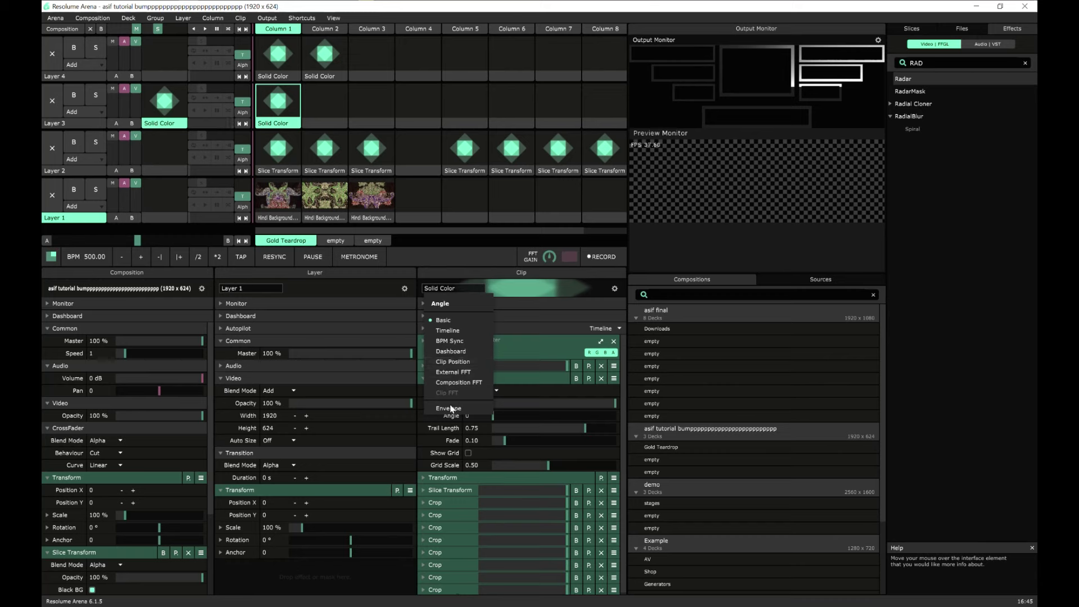
click(451, 409)
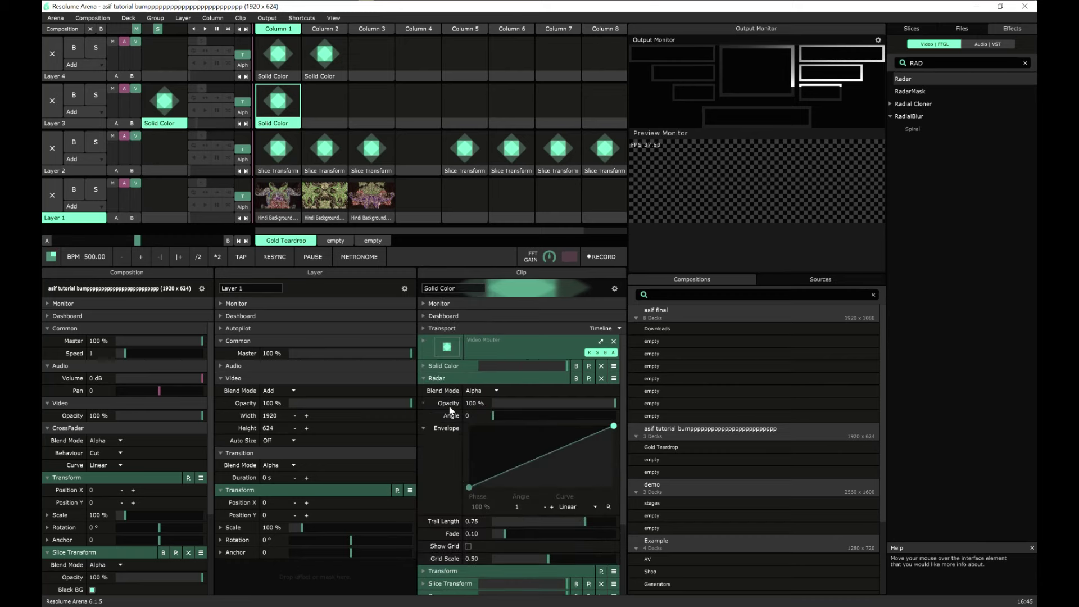
click(424, 379)
click(423, 378)
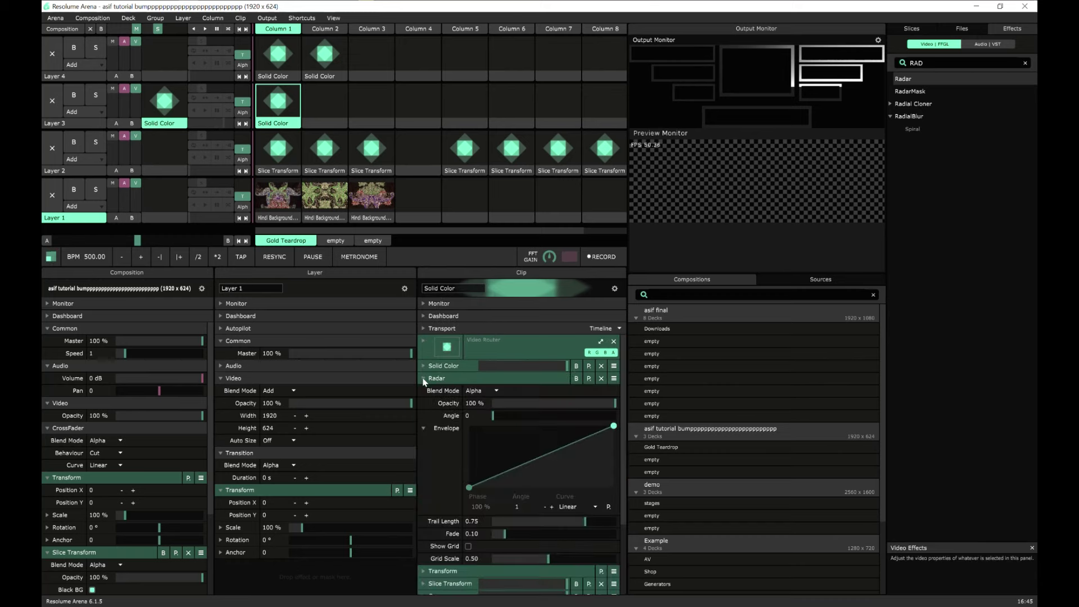
- Set the Radar effect's Opacity animation to BPM Sync and remove the envelope from its Angle parameter
click(425, 404)
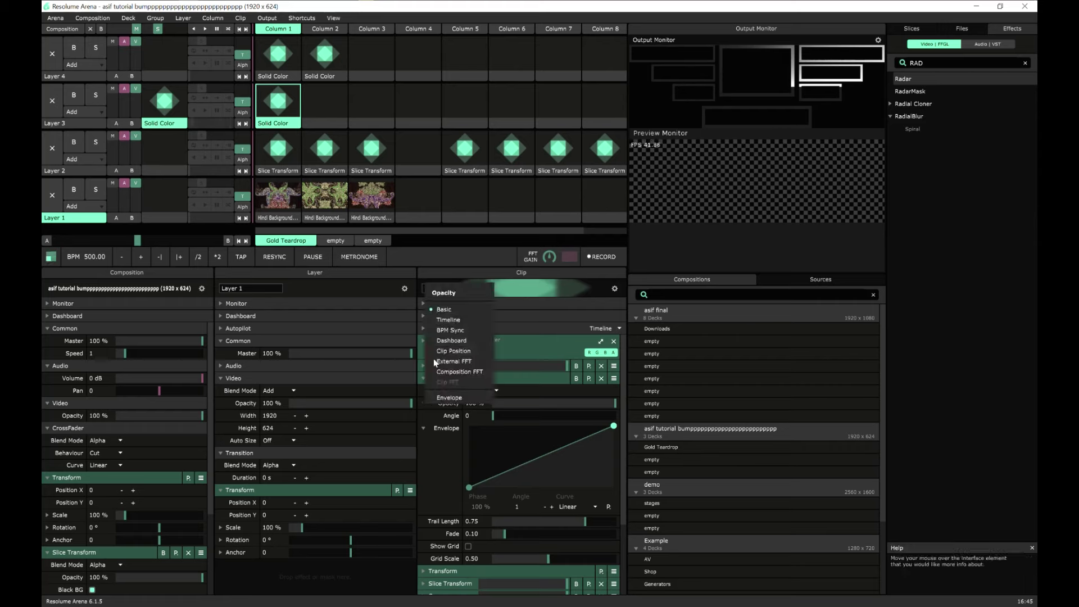
click(449, 330)
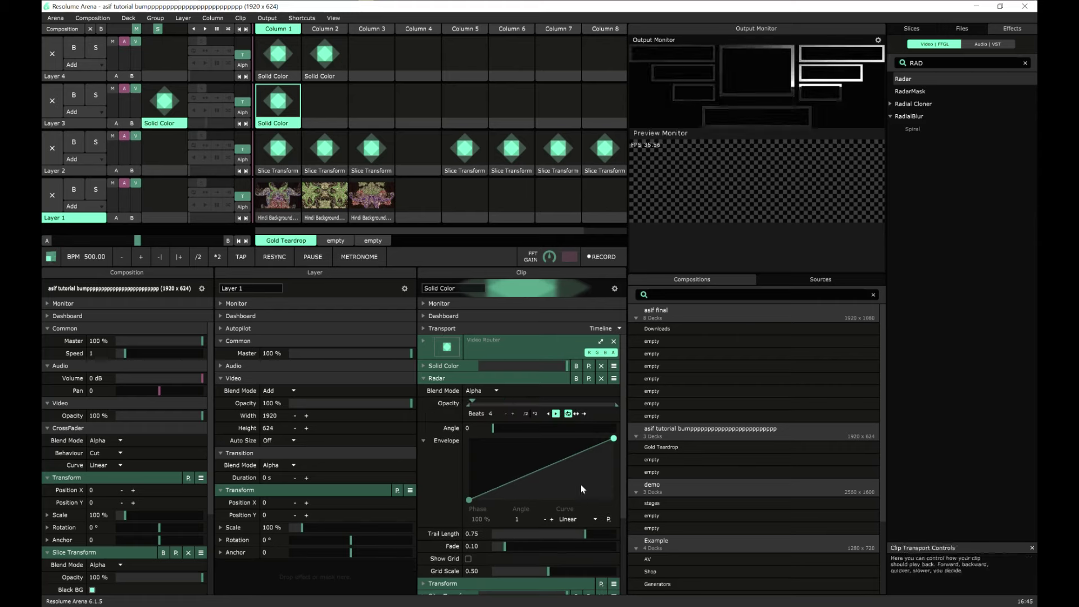
click(424, 429)
click(444, 333)
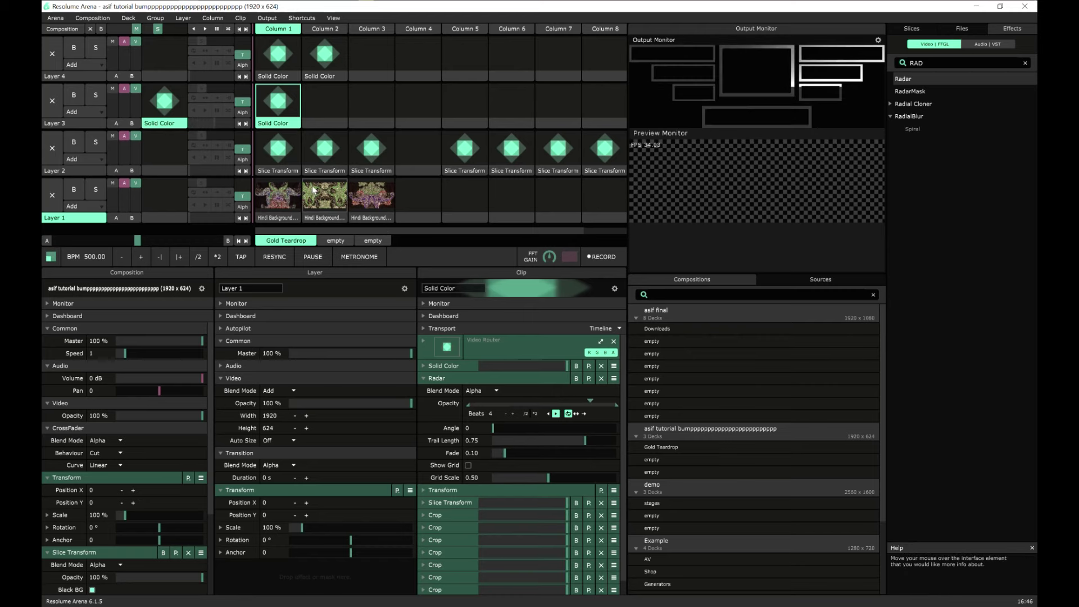
- Bypass the composition's Slice Transform effect and return the Radar effect's Opacity to Basic
scroll(150, 492, down, 3)
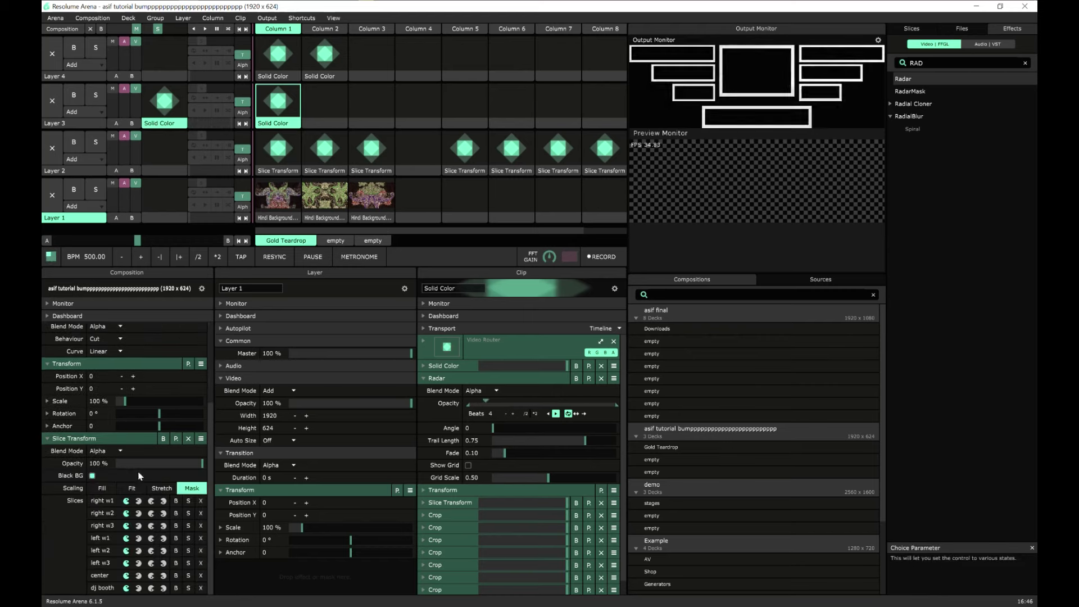
click(163, 438)
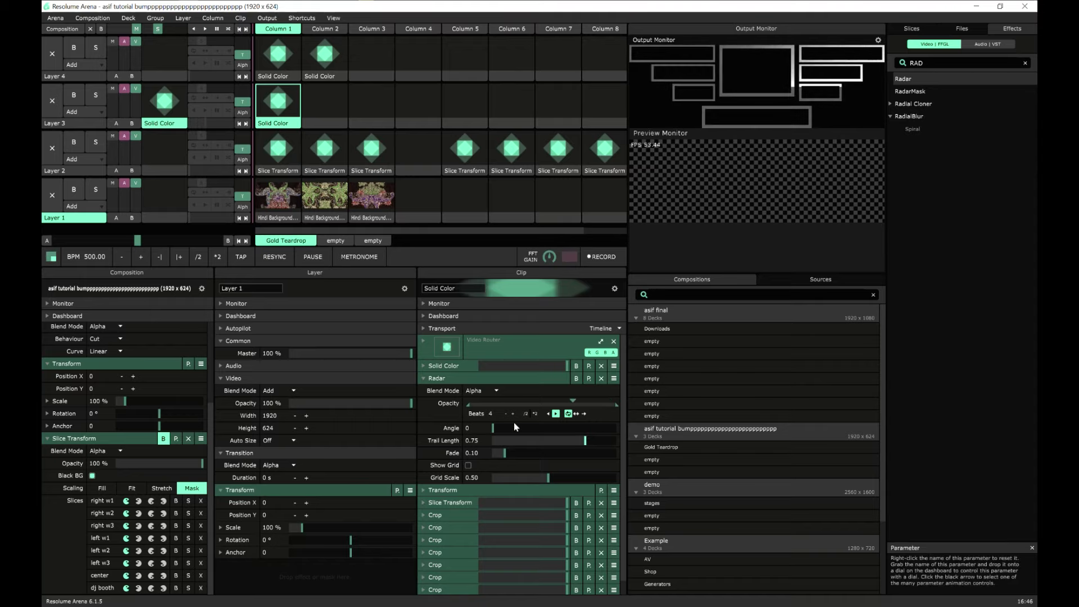
click(421, 403)
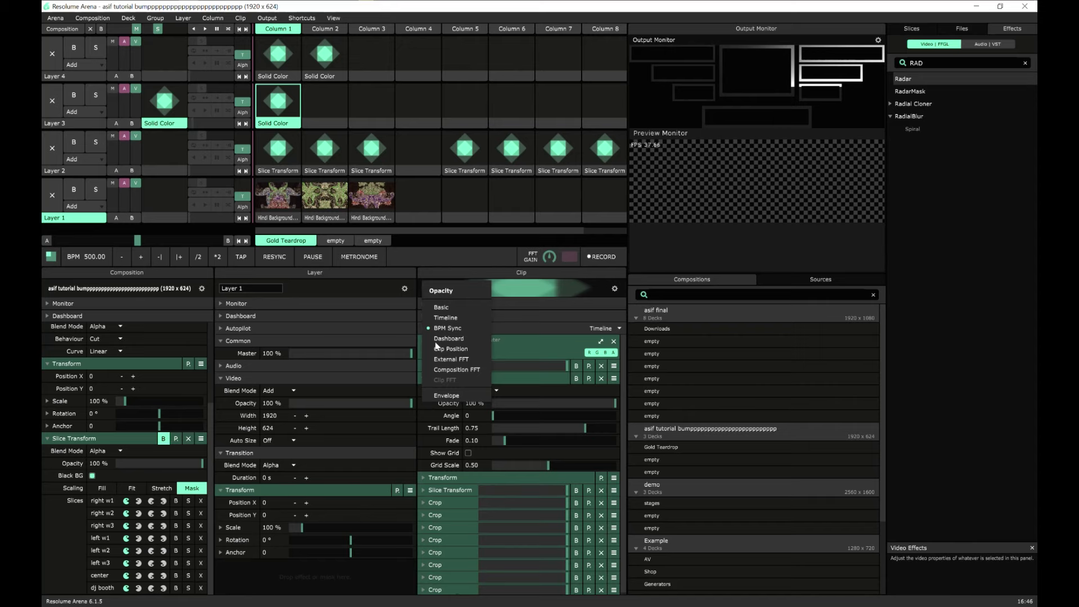
click(442, 310)
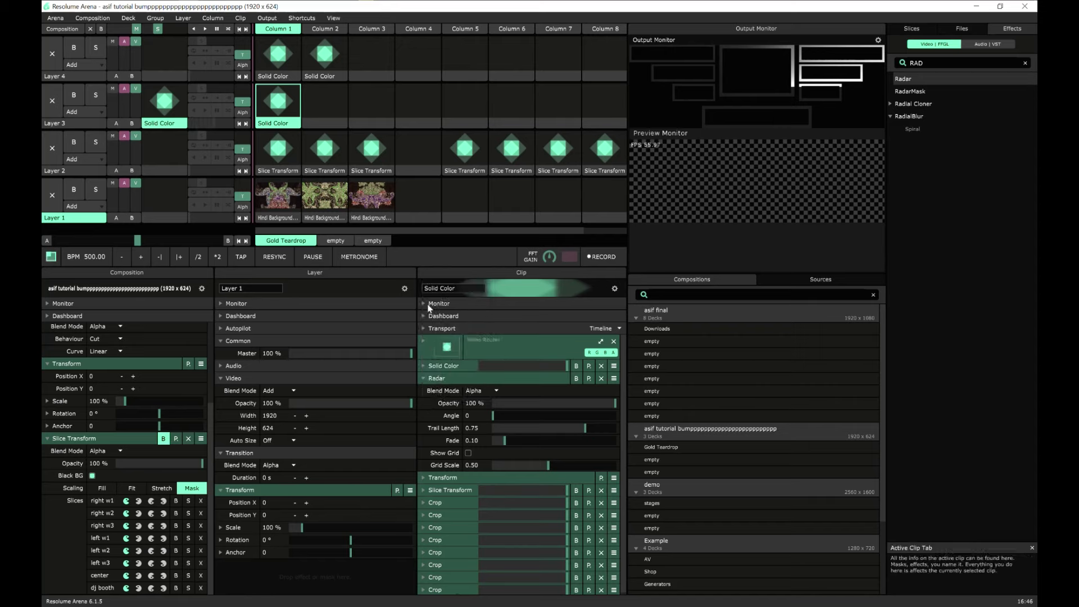
- Animate the Radar effect's Angle with Timeline and collapse the effect's settings
click(424, 416)
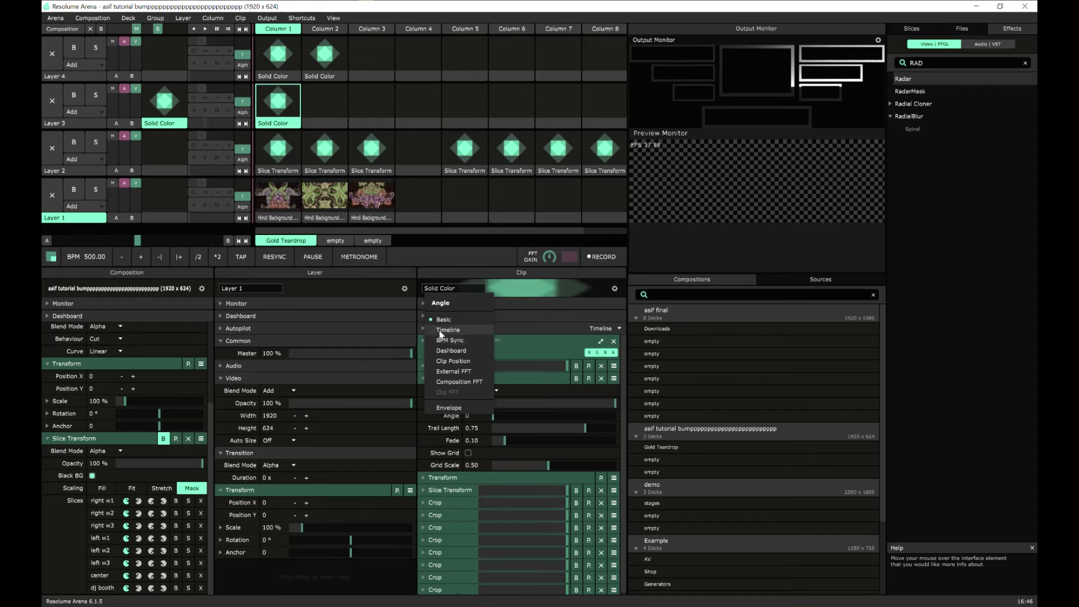
click(439, 330)
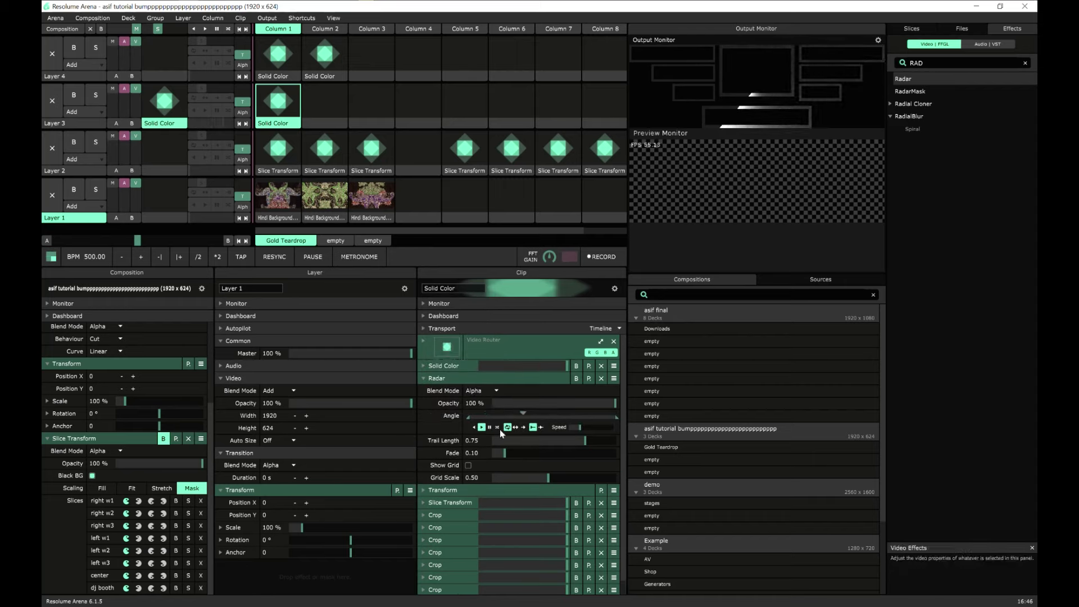
scroll(525, 451, down, 1)
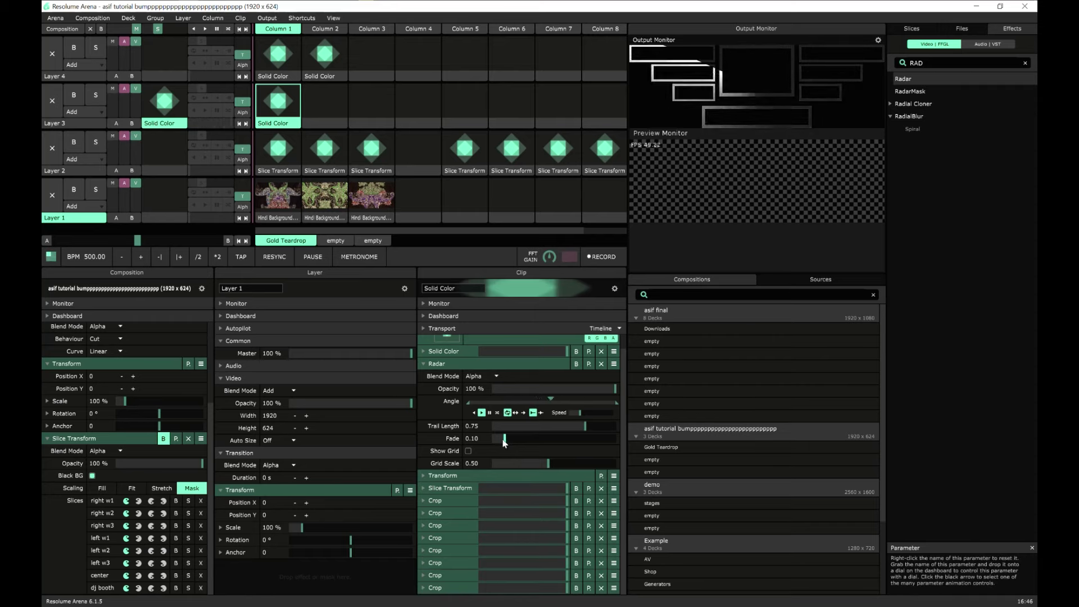
click(466, 364)
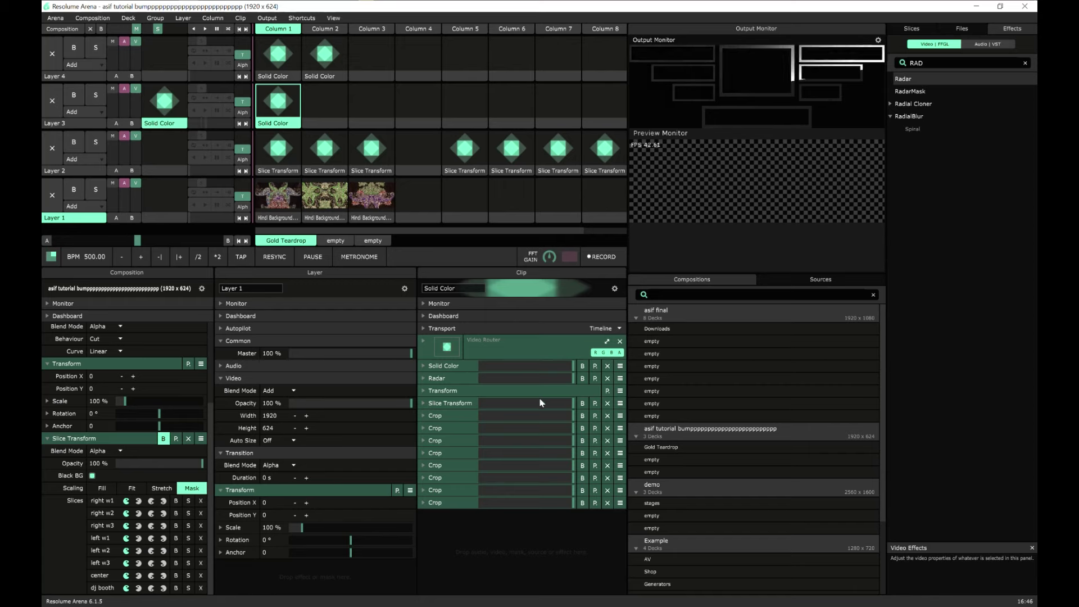
- Set the scaling of the clip's Slice Transform effect to Stretch and collapse its settings
click(422, 403)
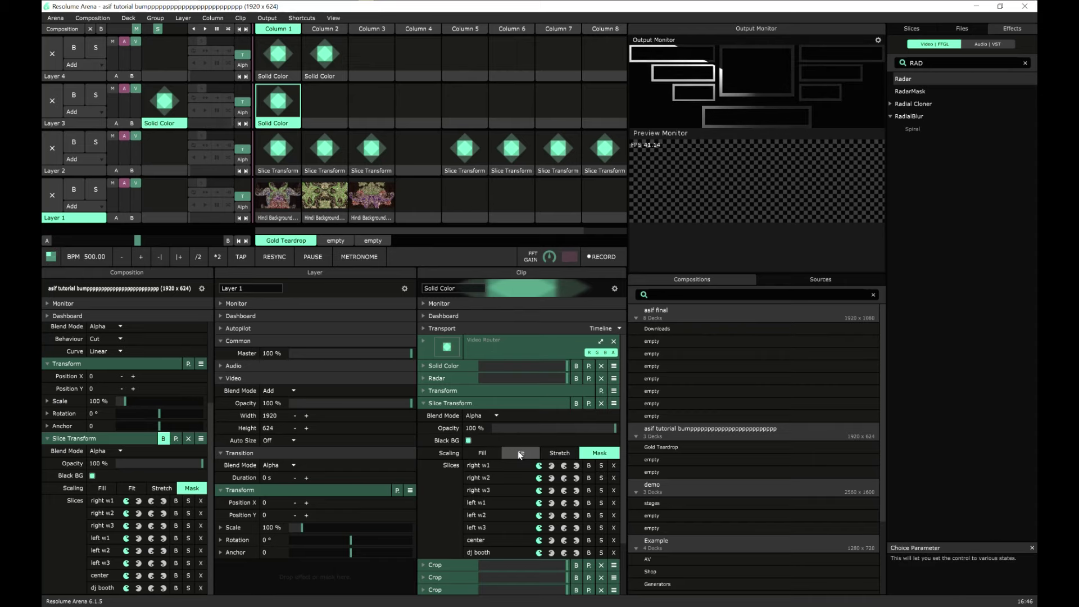
click(559, 452)
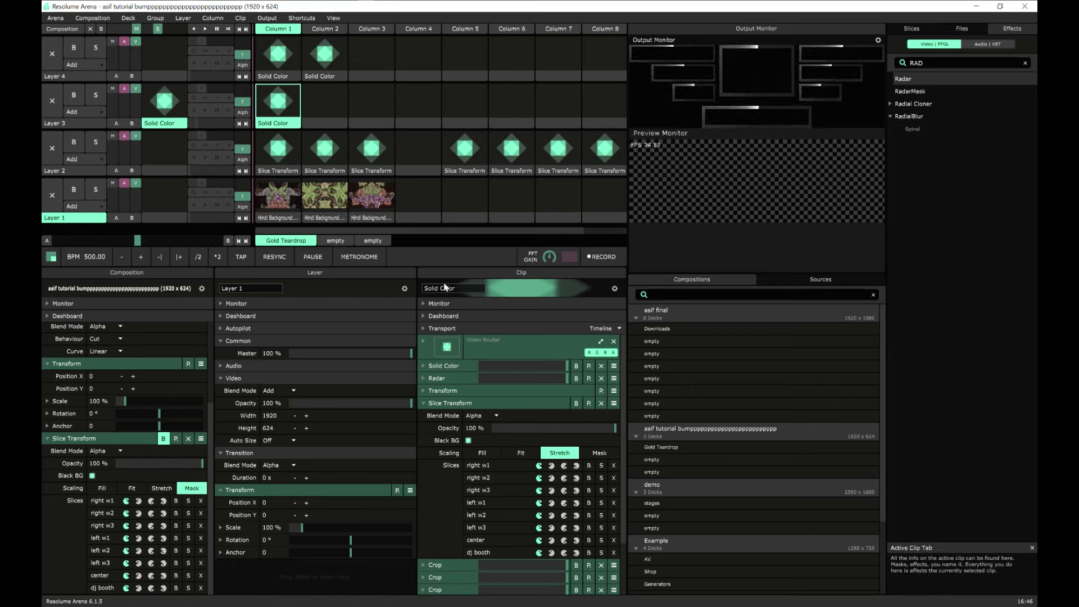
click(423, 404)
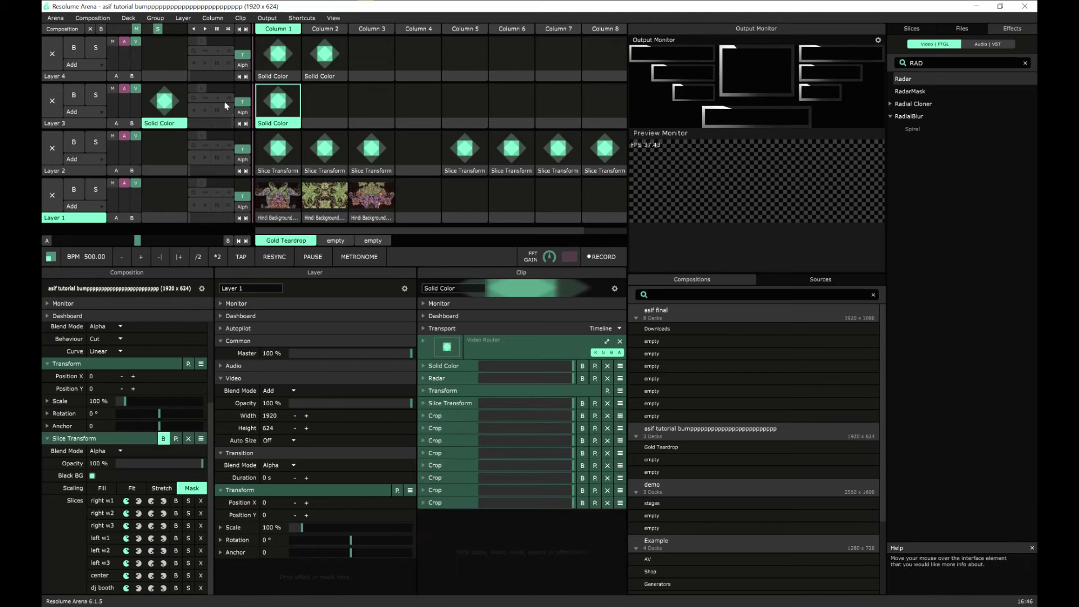
- Copy Layer 3's Solid Color clip from column 1 into column 2 and trigger the copy
right_click(276, 126)
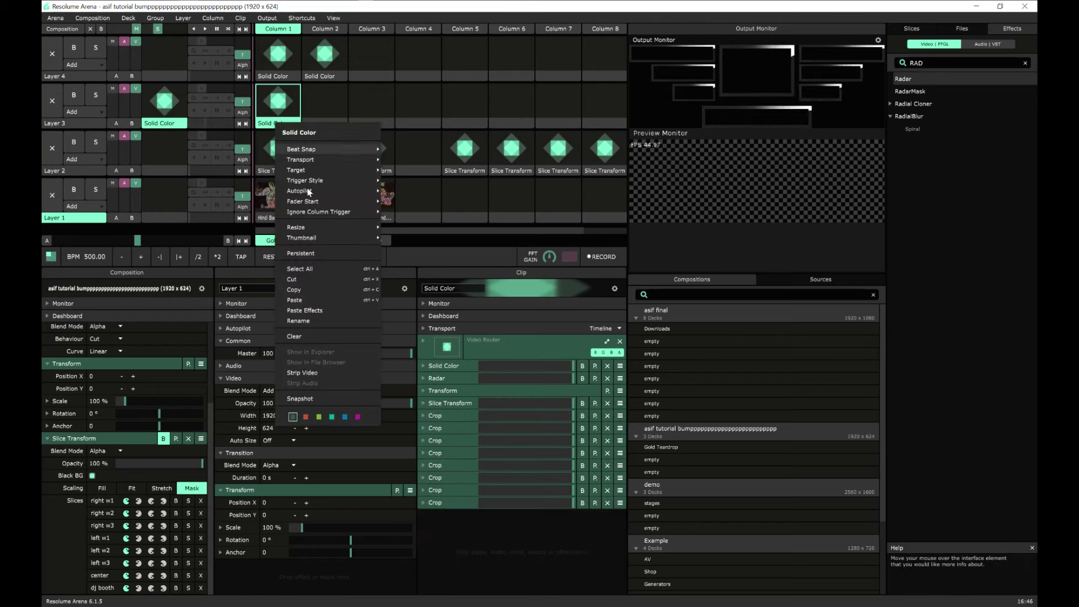
click(315, 290)
click(324, 122)
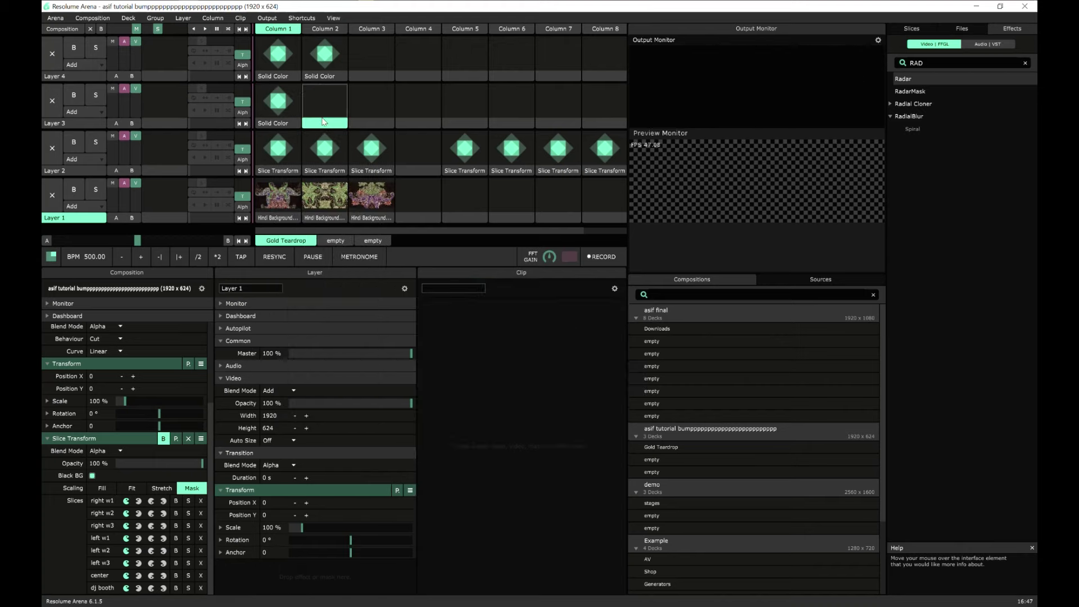
right_click(325, 121)
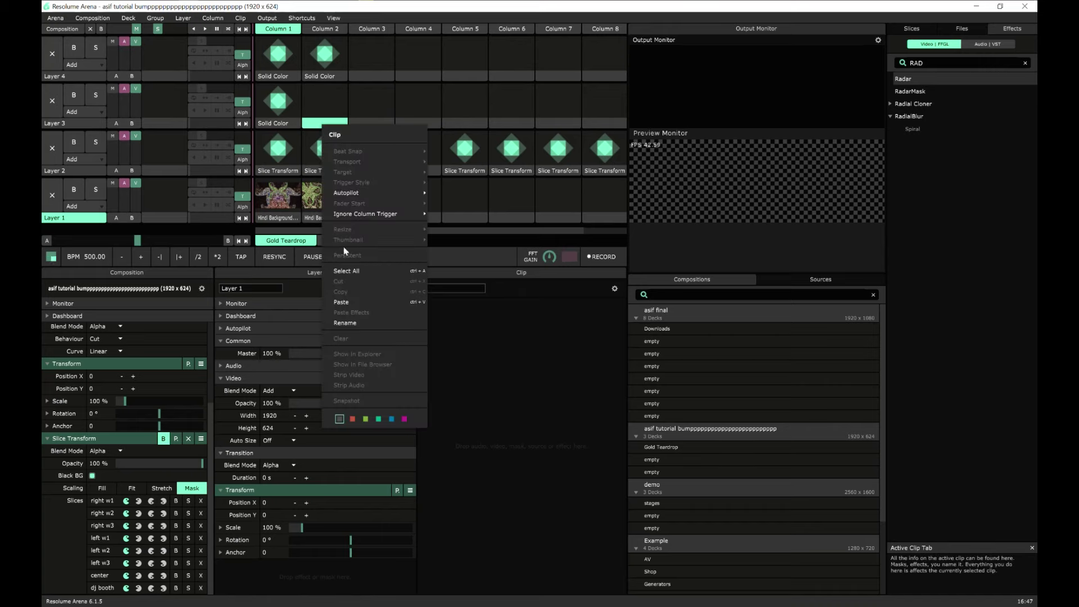
click(339, 303)
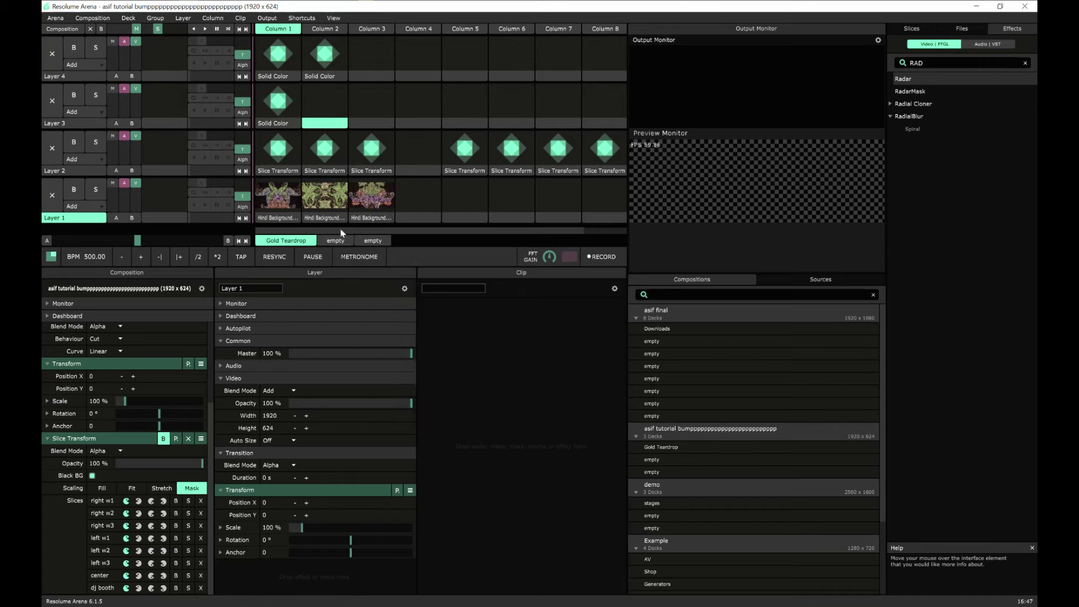
key(ctrl+v)
click(324, 99)
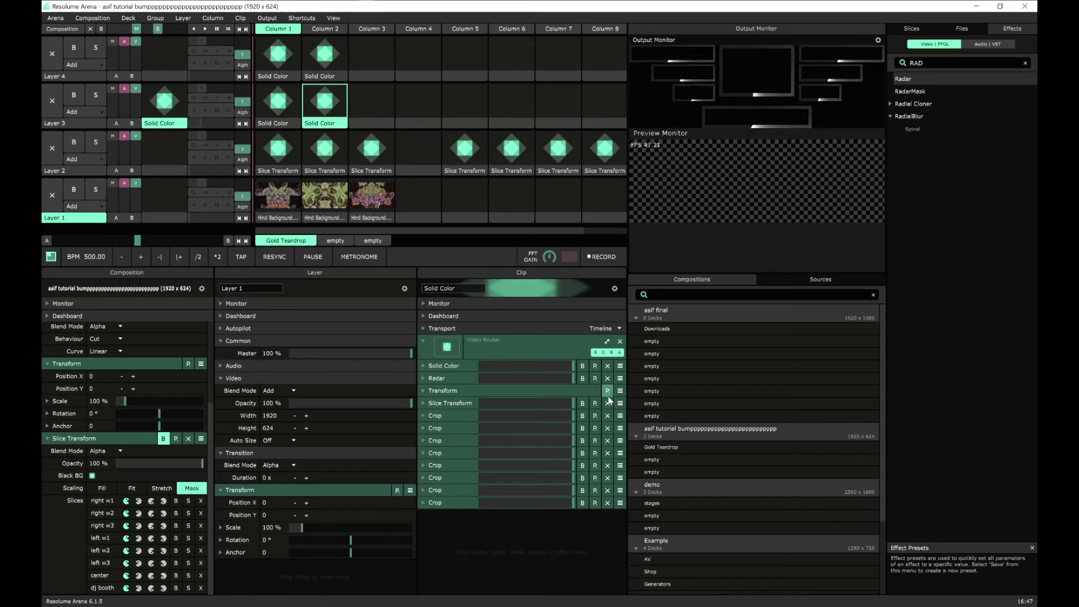
- Raise the speed of the column 2 clip's Radar Angle animation to about 3.72 and collapse its effects
click(423, 404)
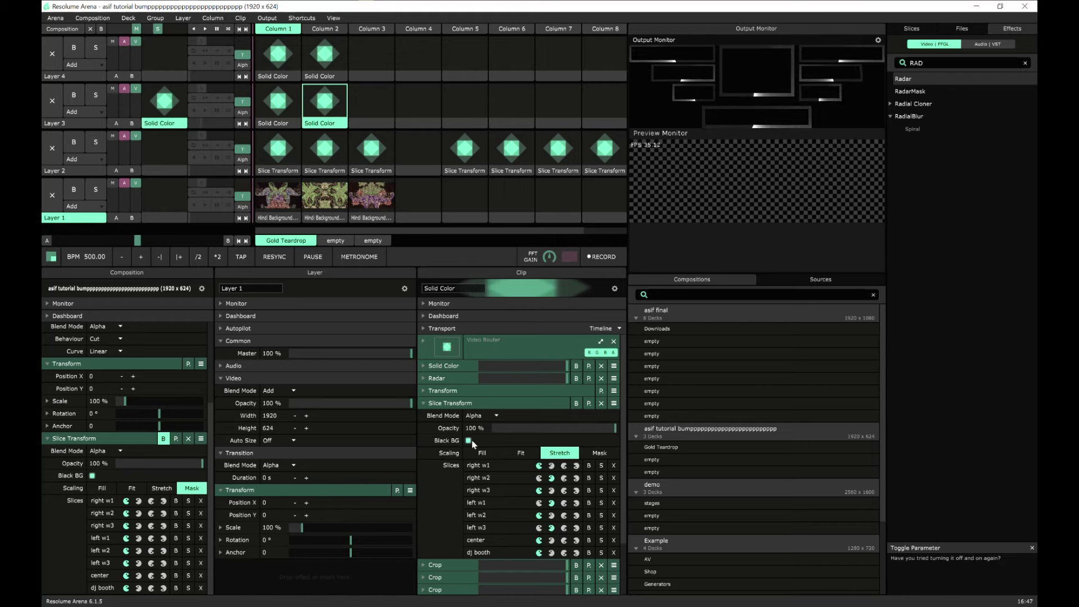
click(423, 379)
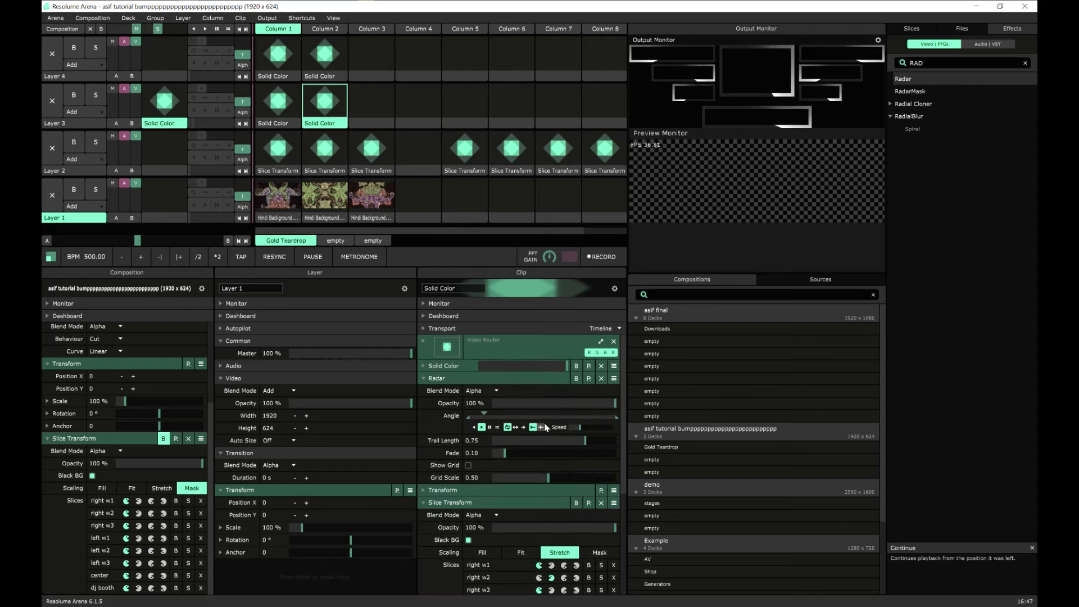
drag(581, 431, 598, 428)
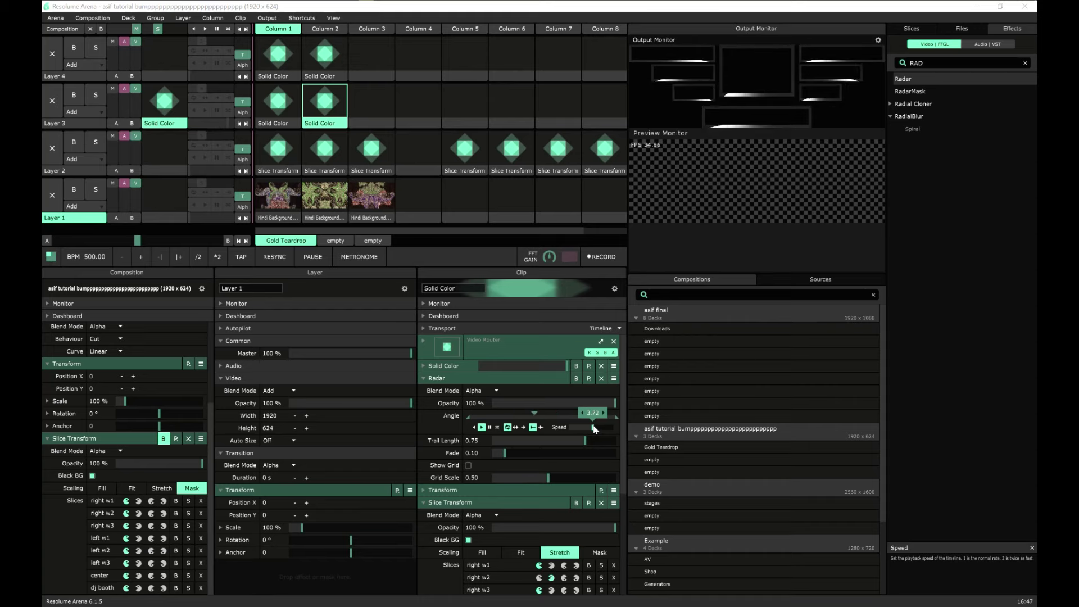
drag(593, 429, 592, 428)
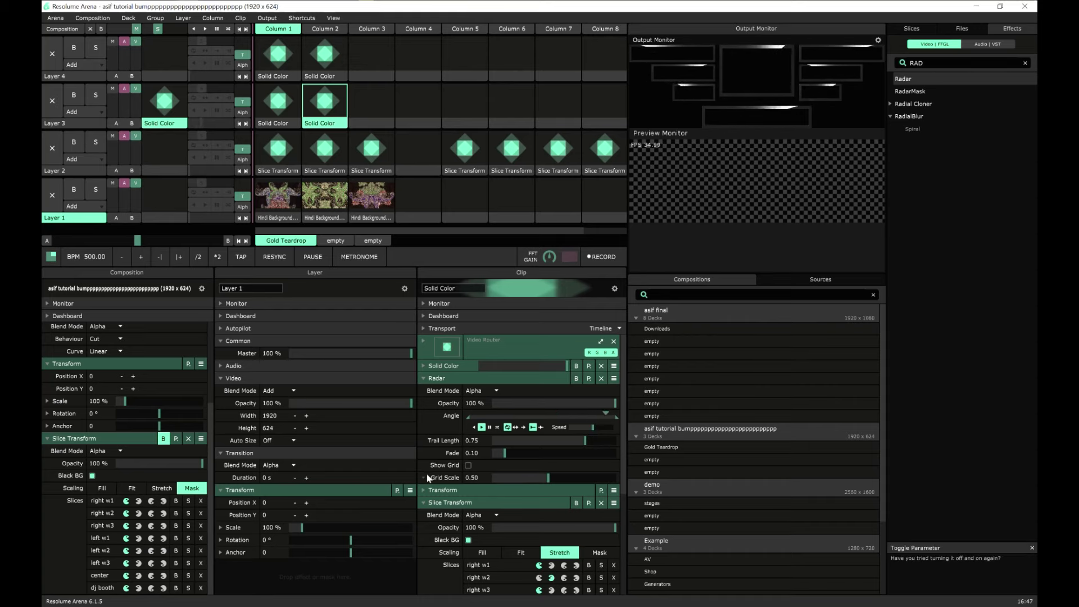
click(424, 378)
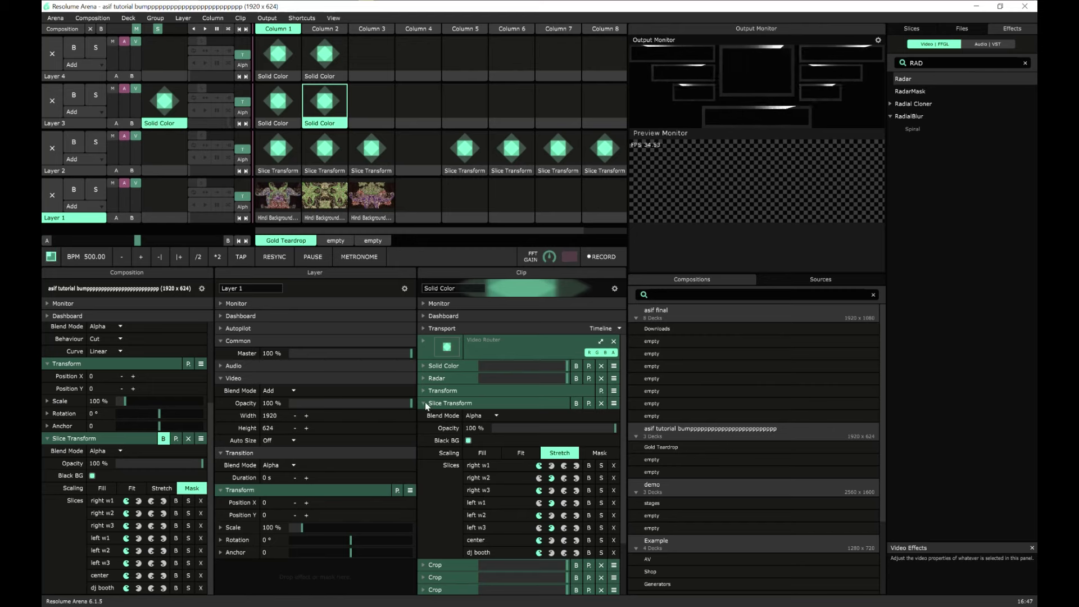
click(423, 403)
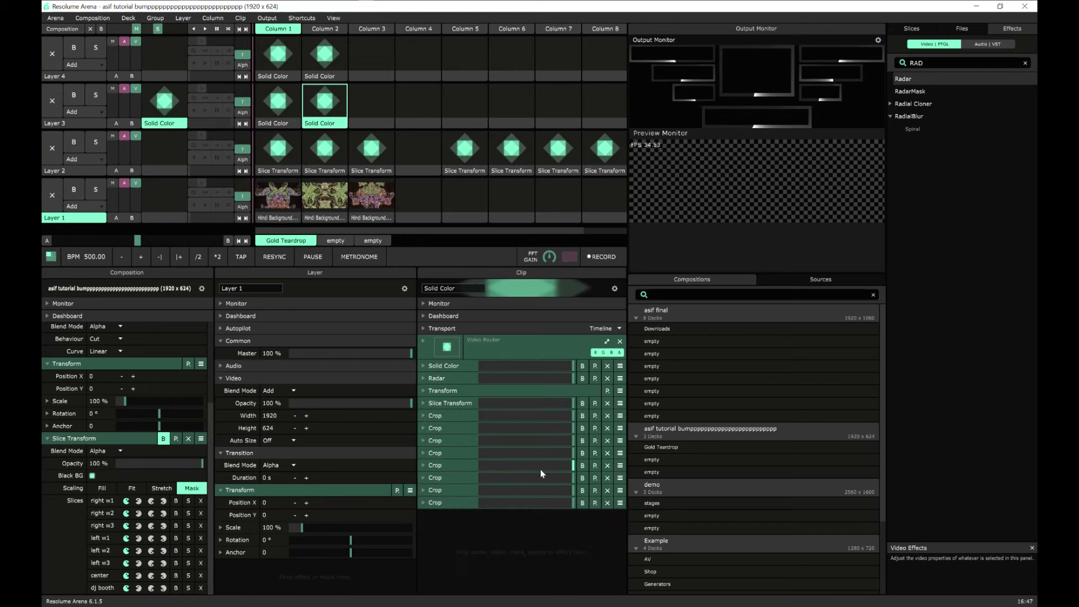
click(424, 391)
click(423, 390)
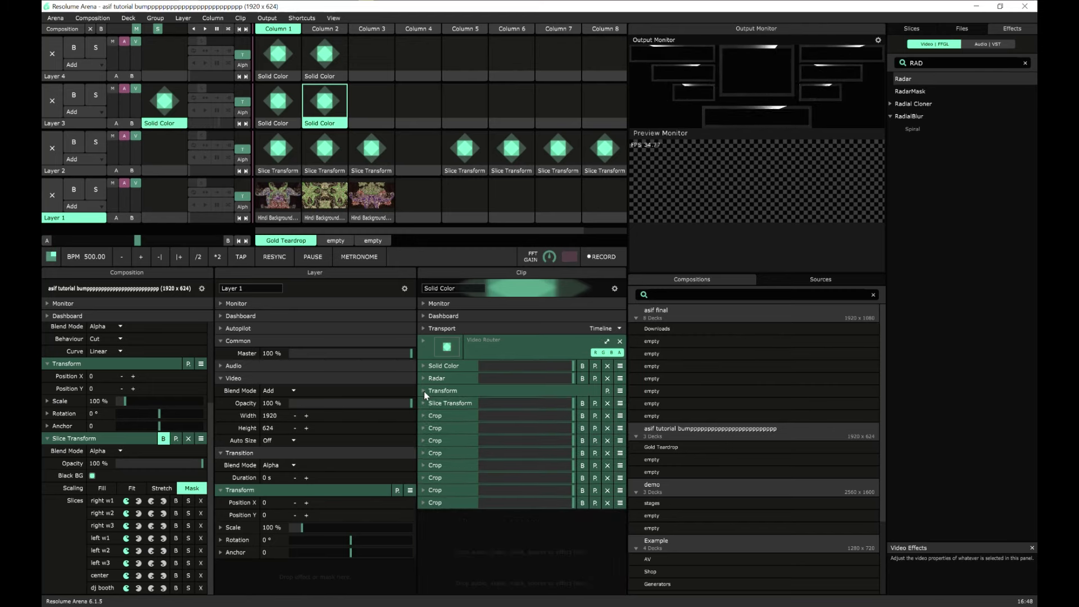
click(424, 405)
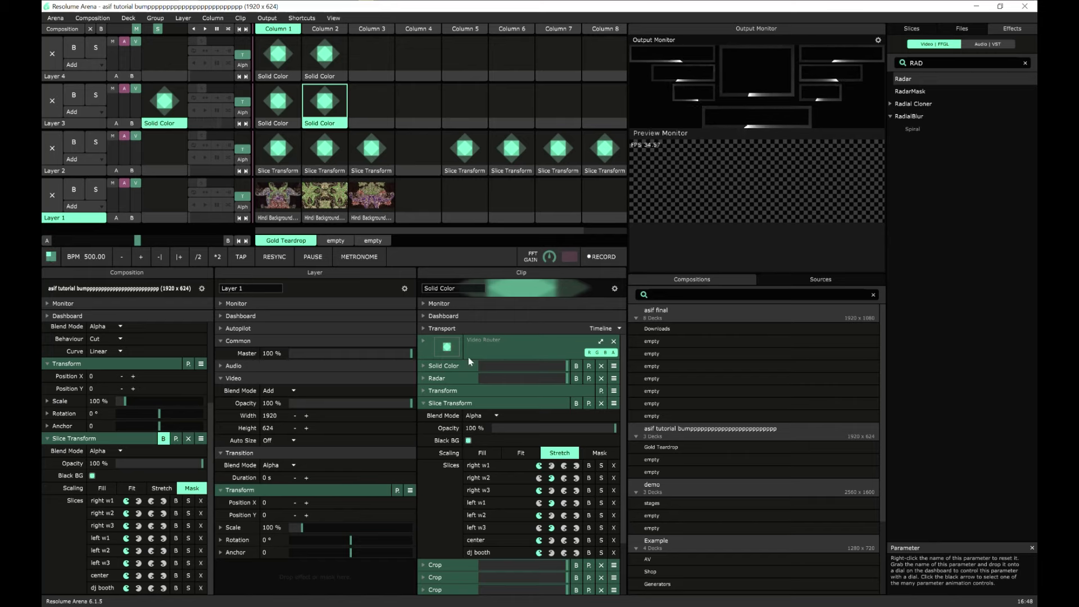
- Set the speed of the Radar Angle animation in Layer 3's column 1 clip to about 2.31
click(284, 119)
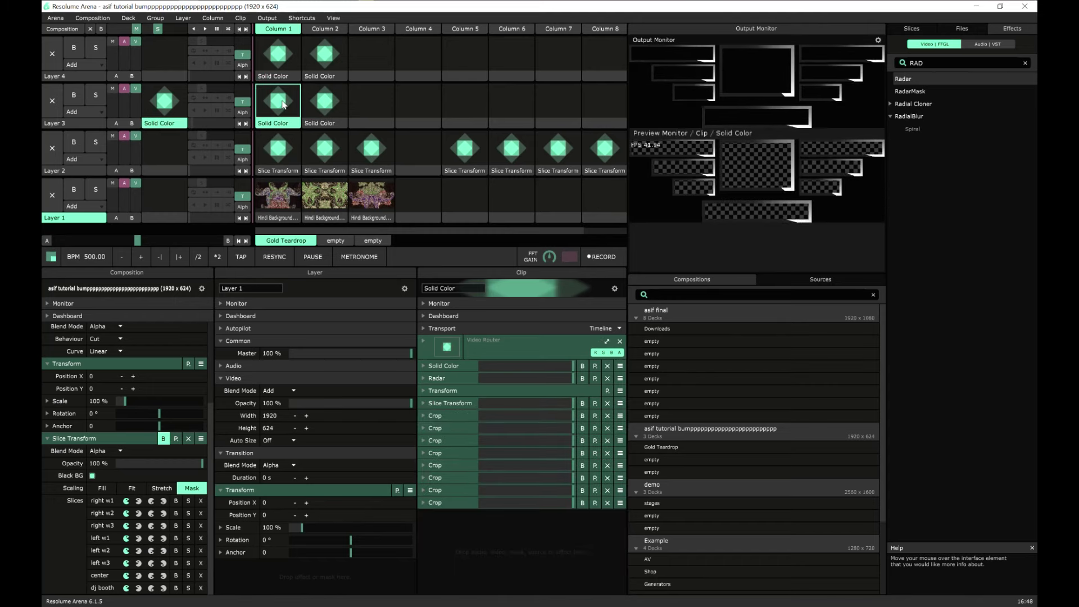
right_click(288, 120)
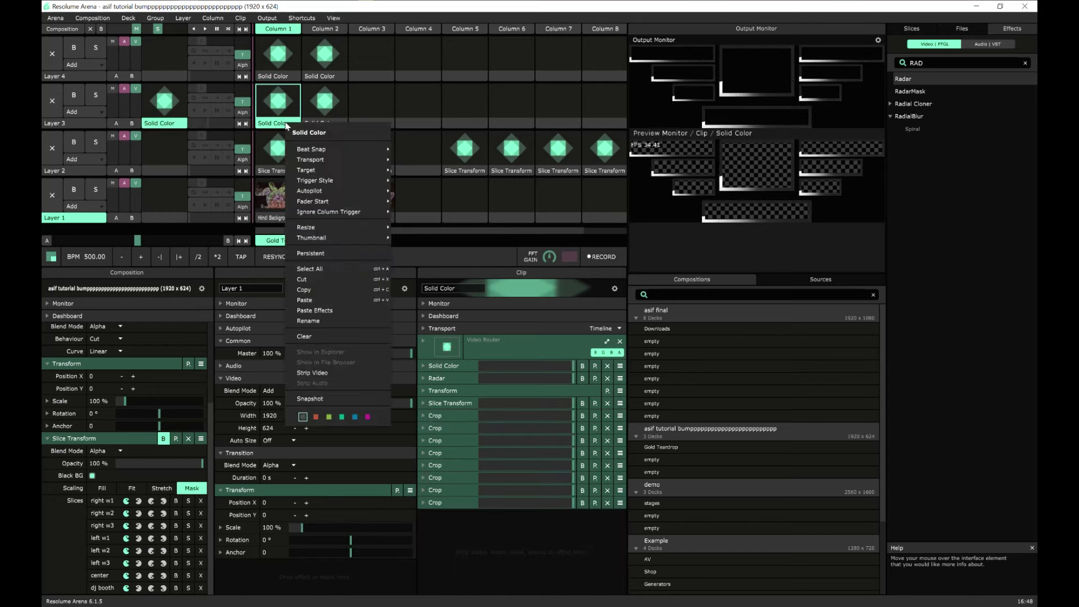
click(424, 378)
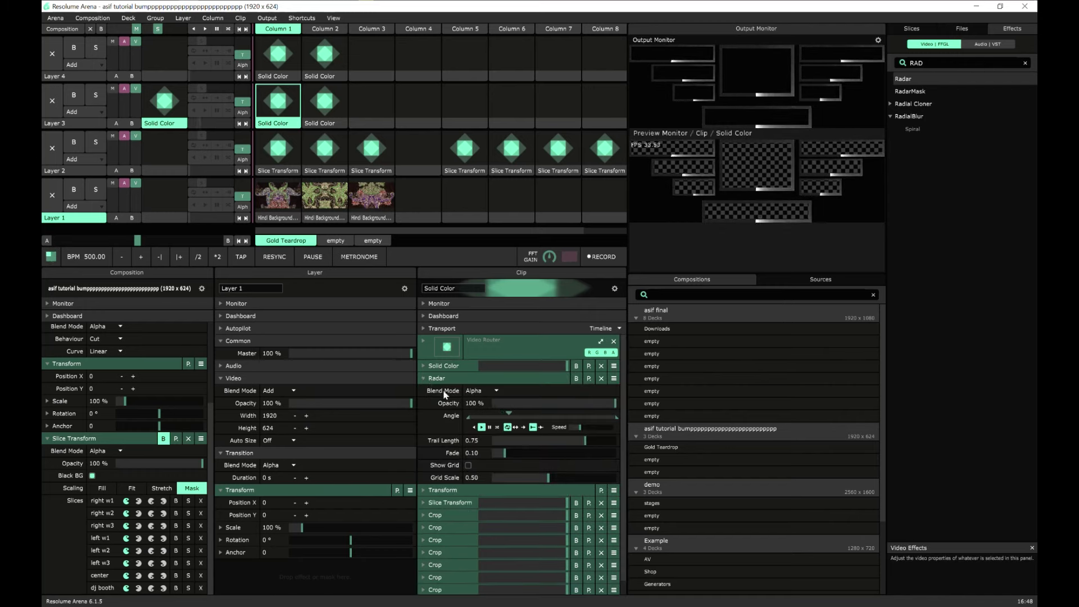
drag(580, 427, 588, 429)
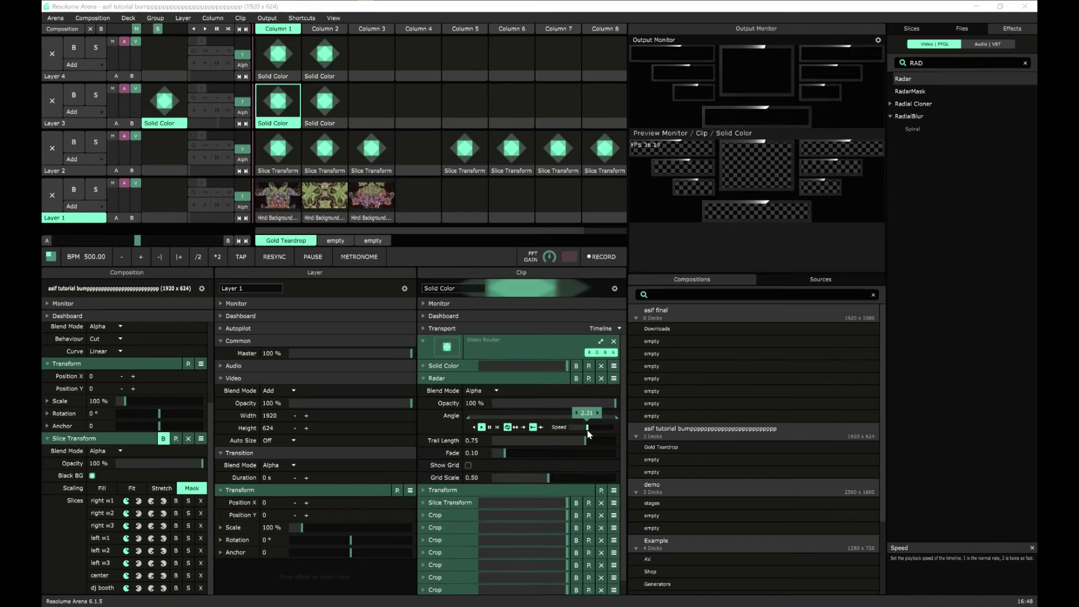
- Copy Layer 3's column 1 clip into column 3 and raise the copy's Radar Angle speed to about 4.6
right_click(276, 124)
click(311, 290)
click(364, 126)
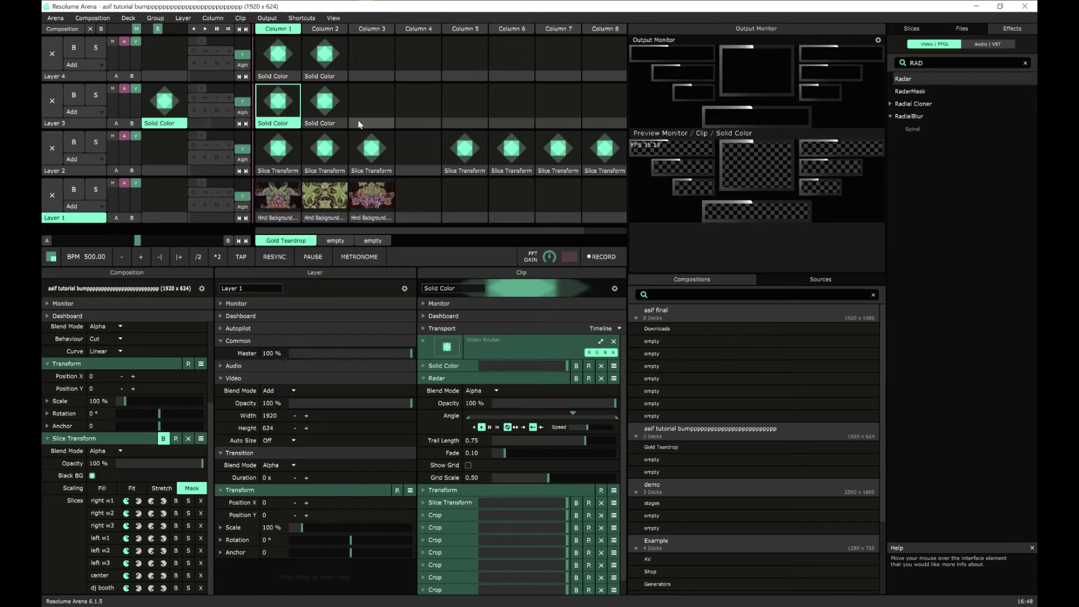
right_click(364, 130)
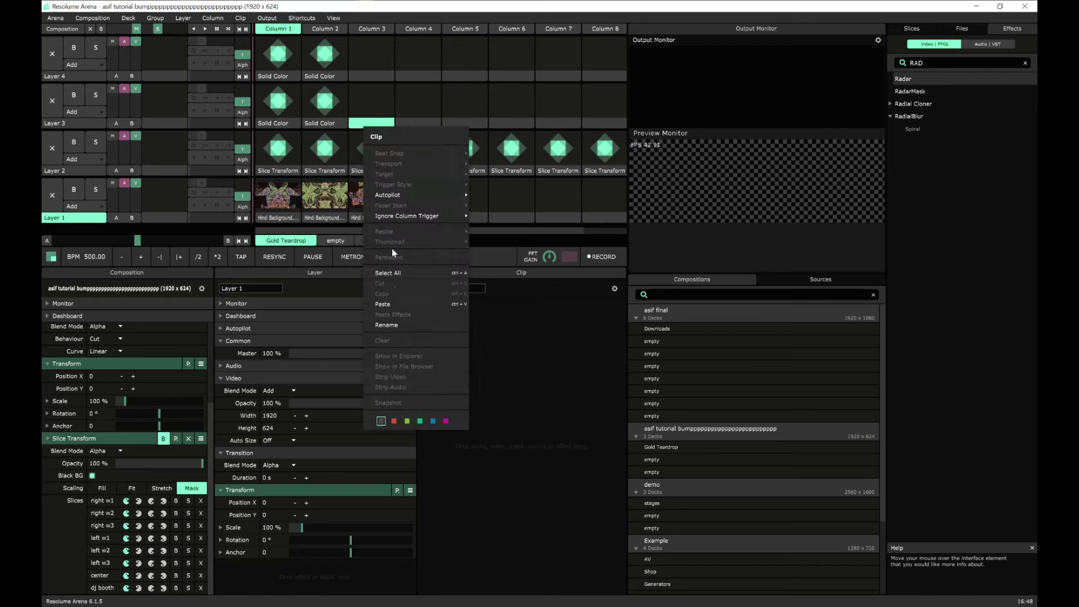
click(387, 300)
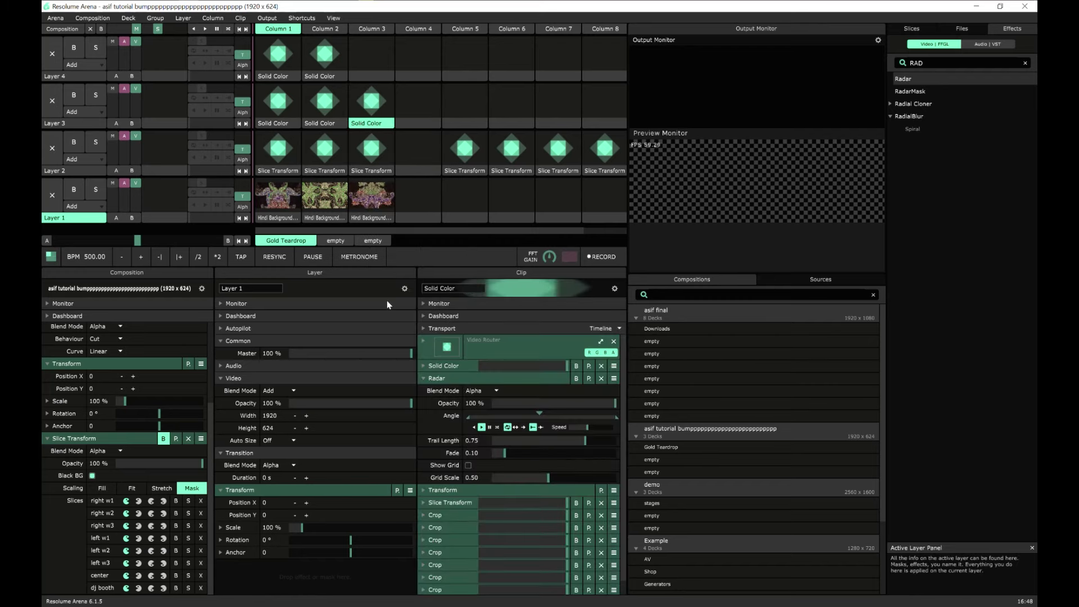
click(371, 101)
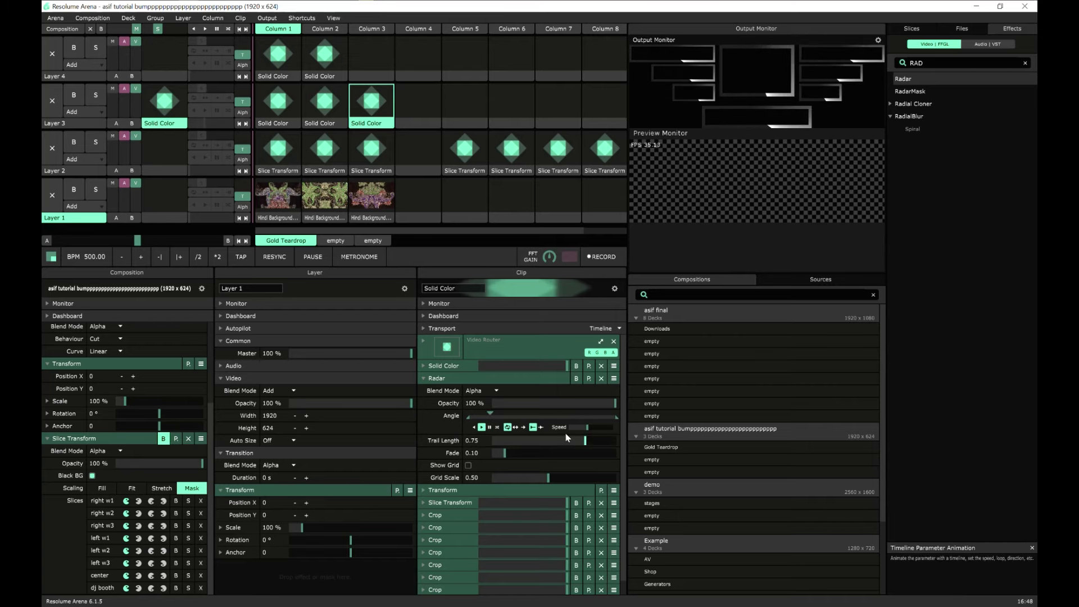
drag(588, 427, 597, 430)
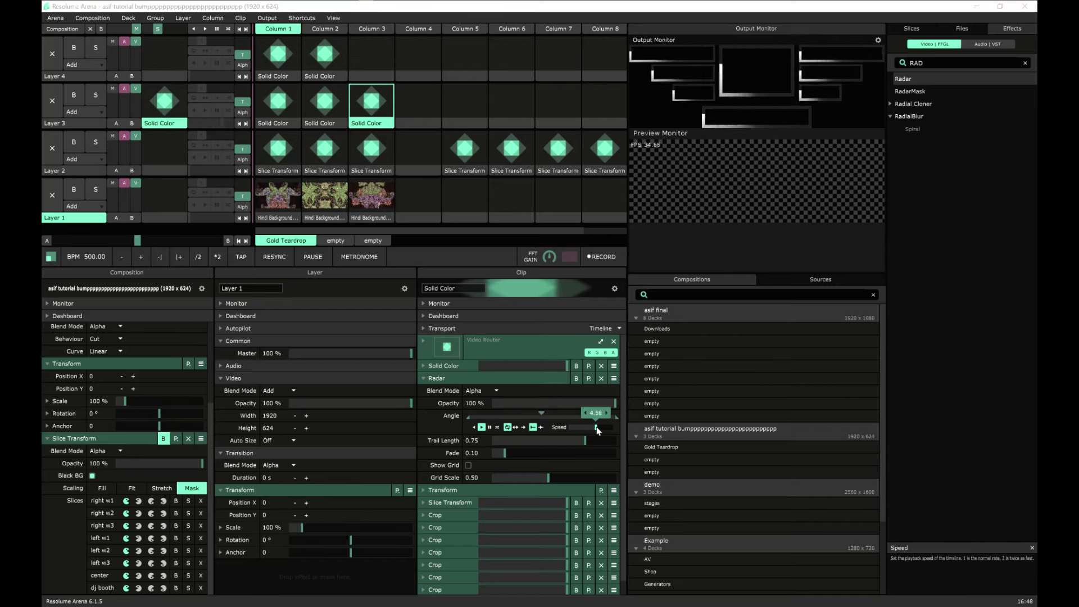
- Find the Flip effect's Soft Mirror H preset, add it below Radar in the column 3 clip, and enable Horizontal
click(1023, 63)
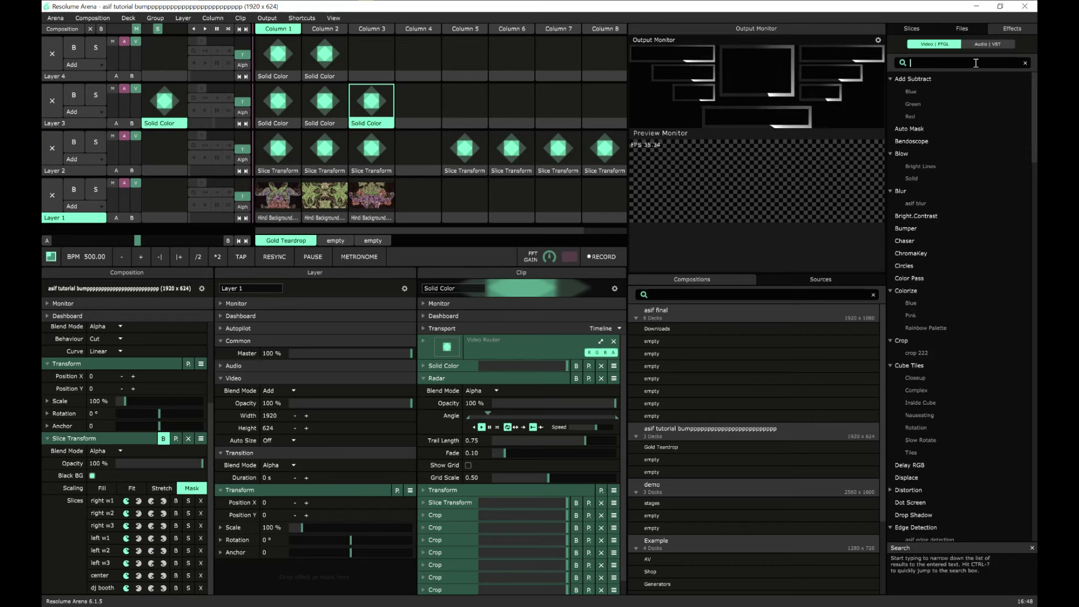
text(MIRR)
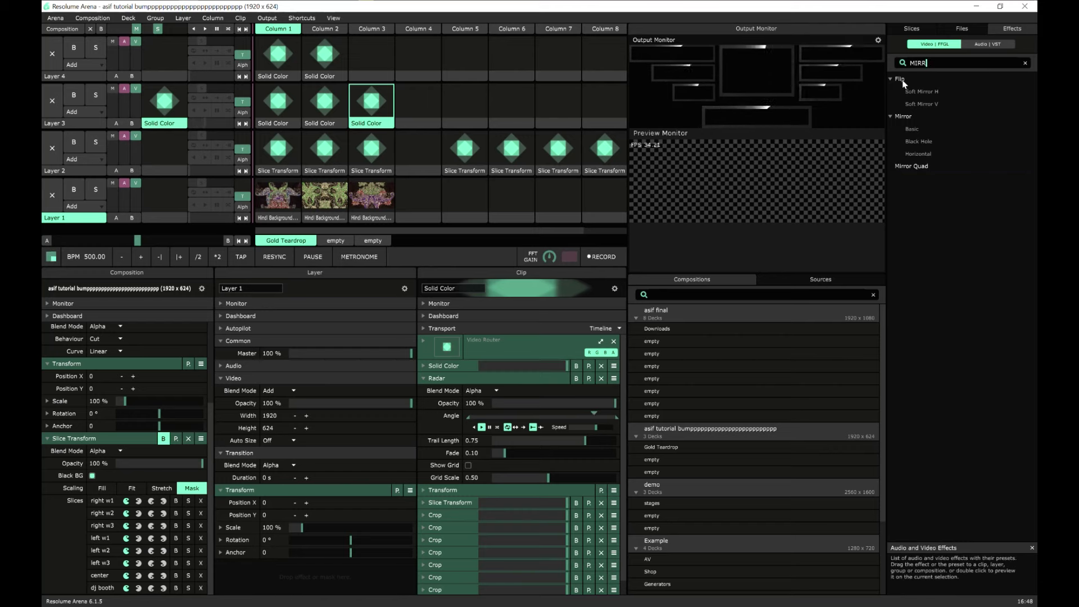
drag(912, 95, 470, 486)
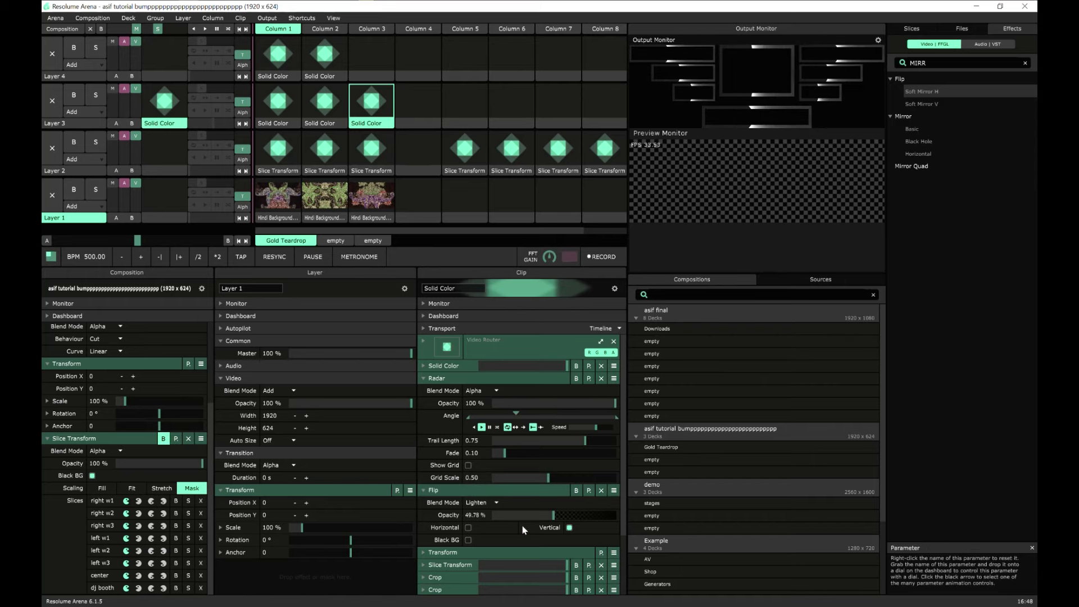
click(468, 527)
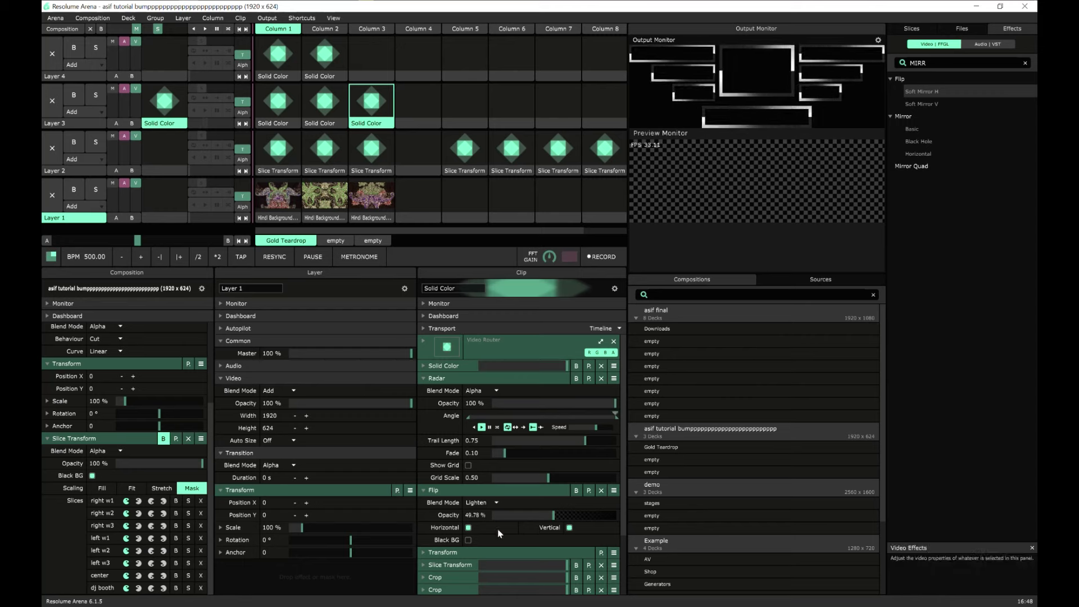
- Slow down the column 3 clip's Radar Angle animation and set the Radar Fade to 0
drag(590, 425, 585, 429)
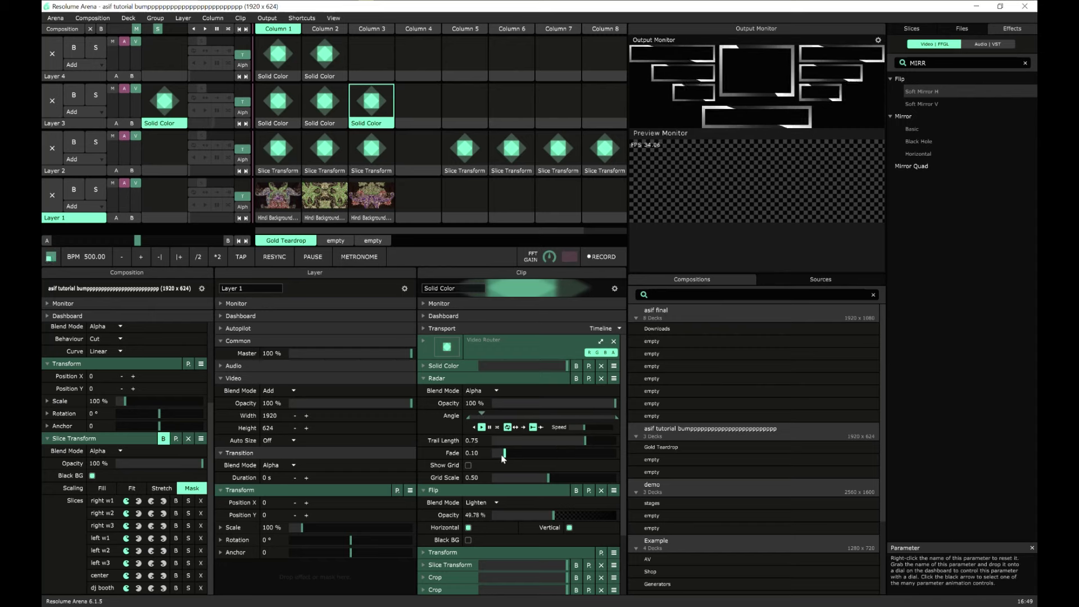
mouse_move(504, 453)
mouse_down()
mouse_move(552, 460)
mouse_move(492, 464)
mouse_up()
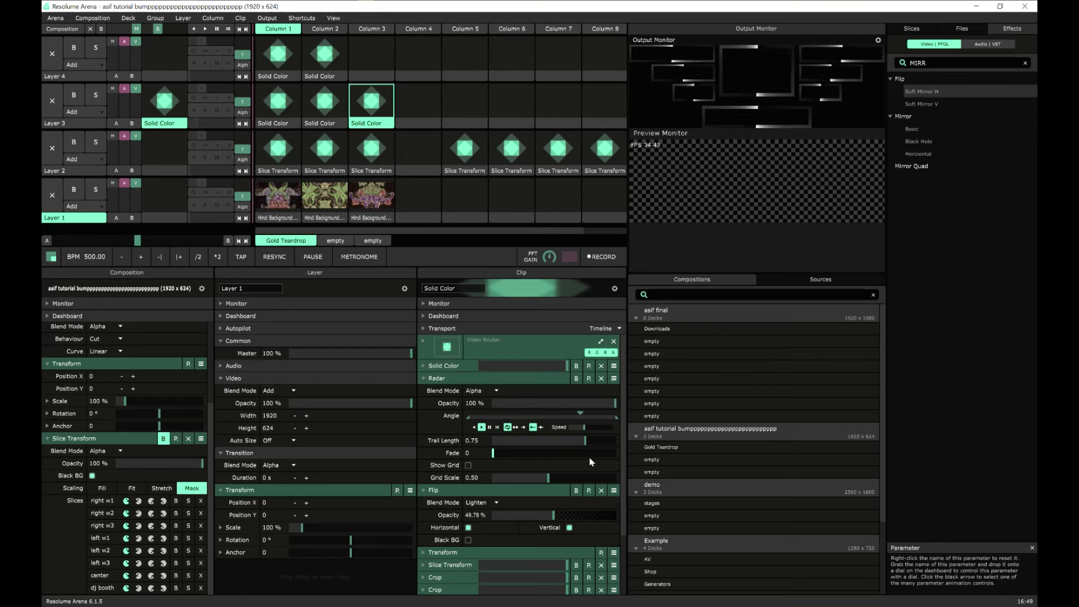
- Enable Black BG on the column 3 clip's Flip effect
scroll(612, 480, down, 1)
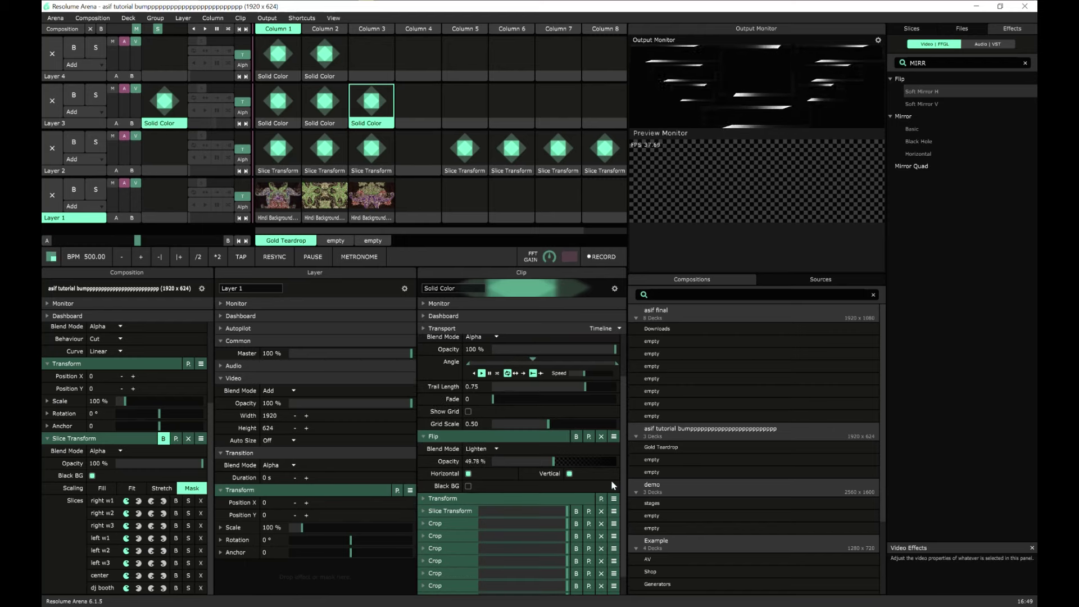
scroll(611, 480, down, 1)
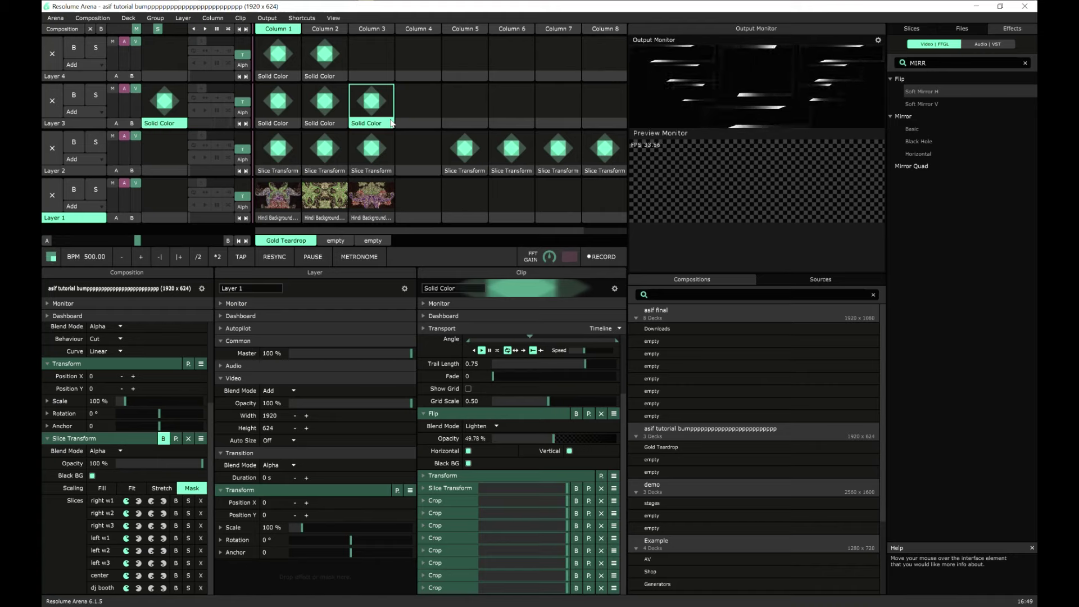
- Copy Layer 3's mirrored column 3 clip into column 4 and trigger the copy
click(358, 126)
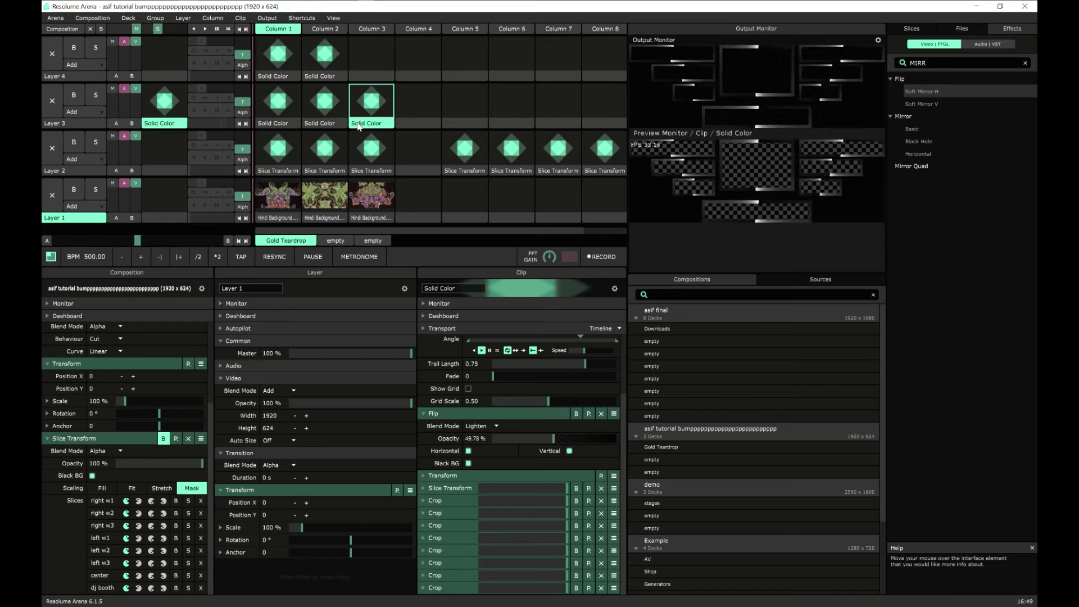
click(414, 104)
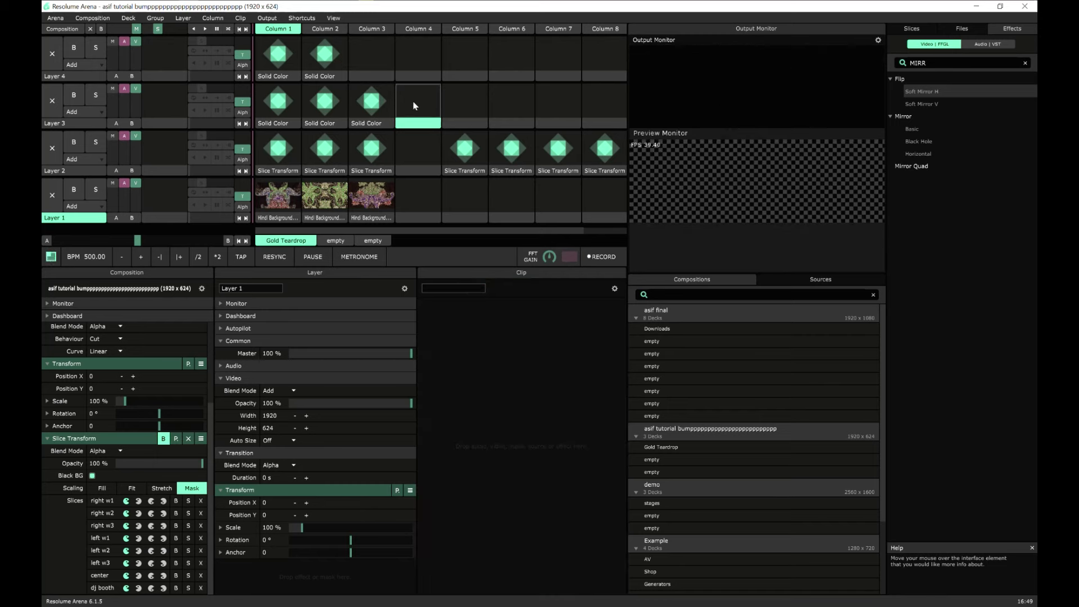
key(ctrl+v)
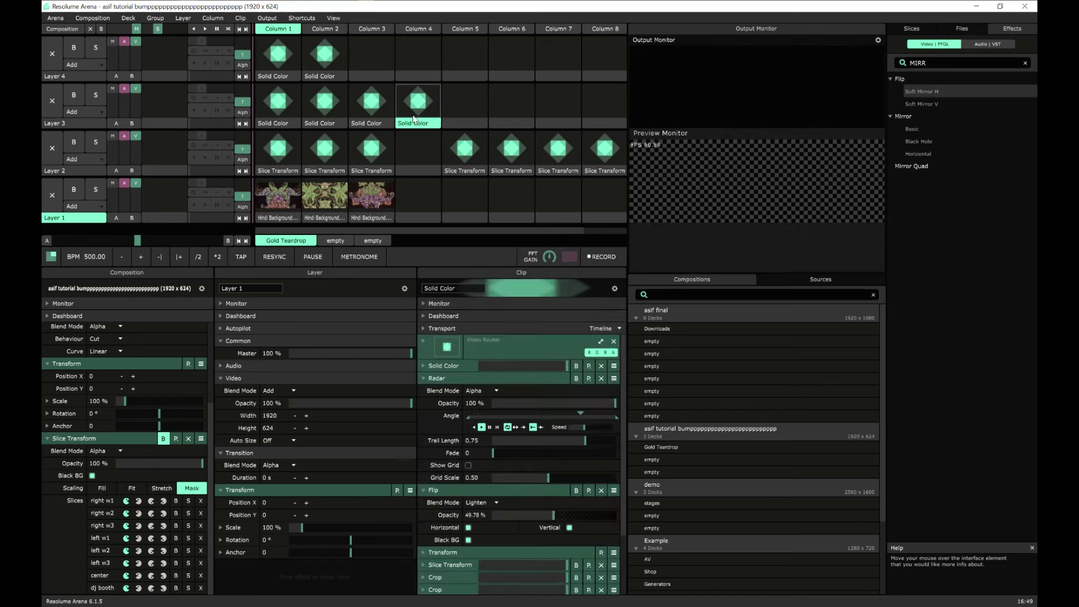
click(419, 97)
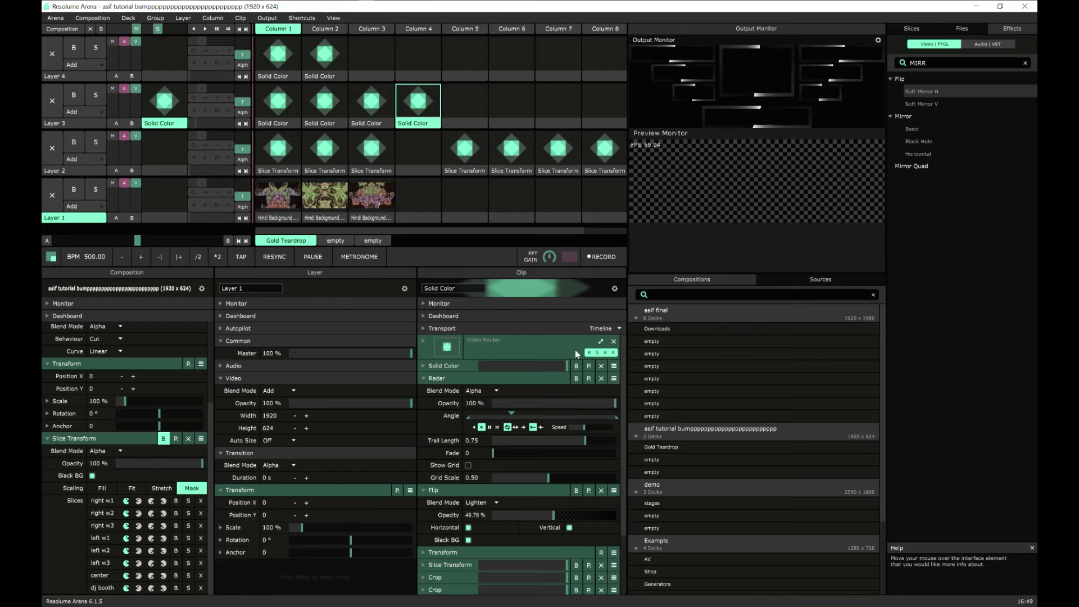
- Find the Colorize effect, add it below Flip in the column 4 clip, and collapse the clip's effect settings
click(1023, 63)
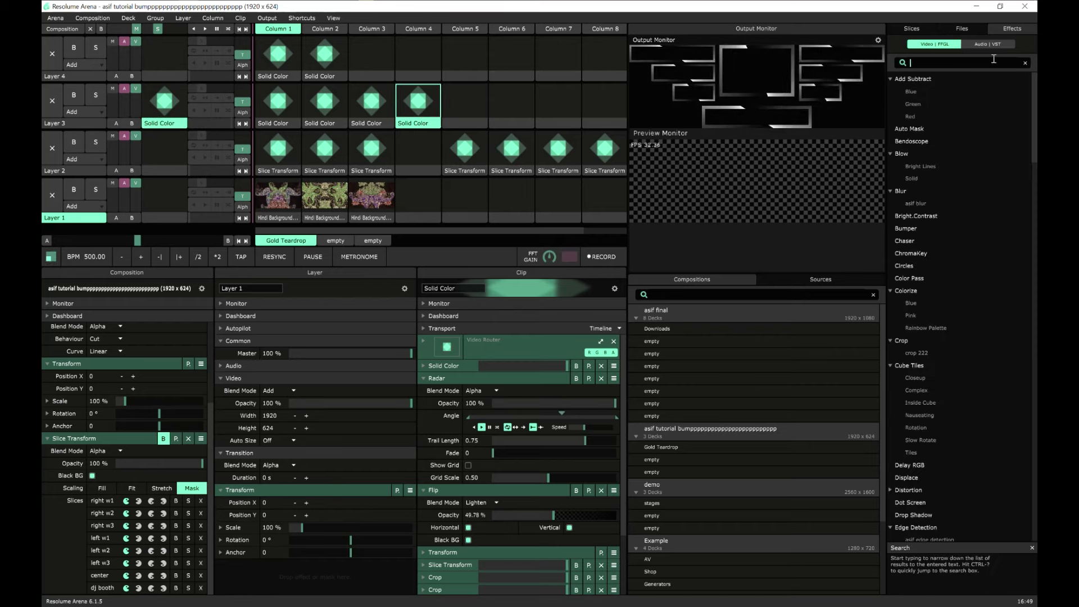
text(COL)
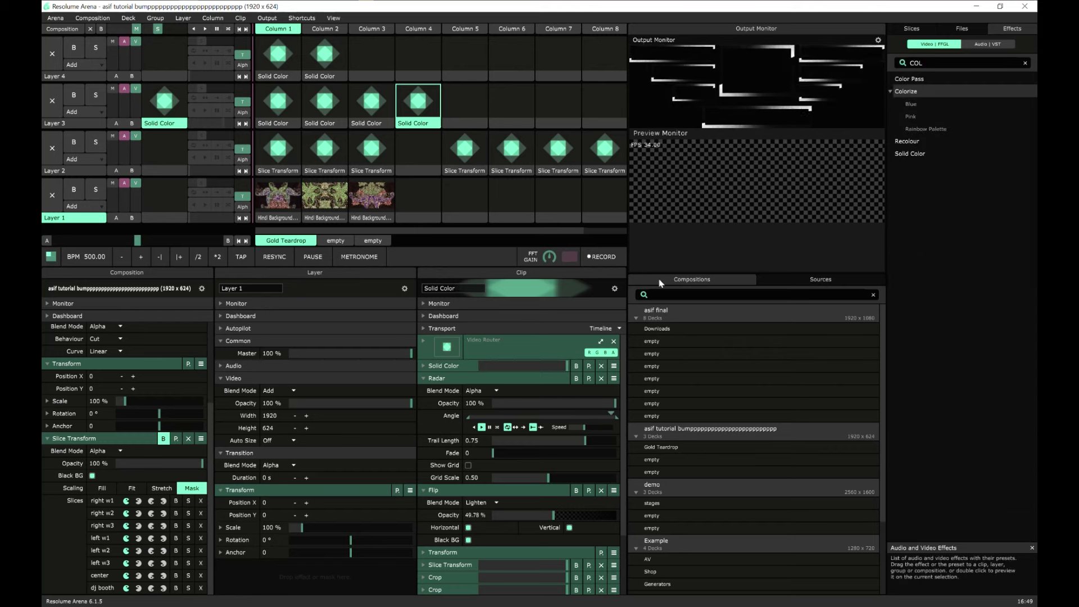
drag(660, 283, 437, 545)
click(424, 378)
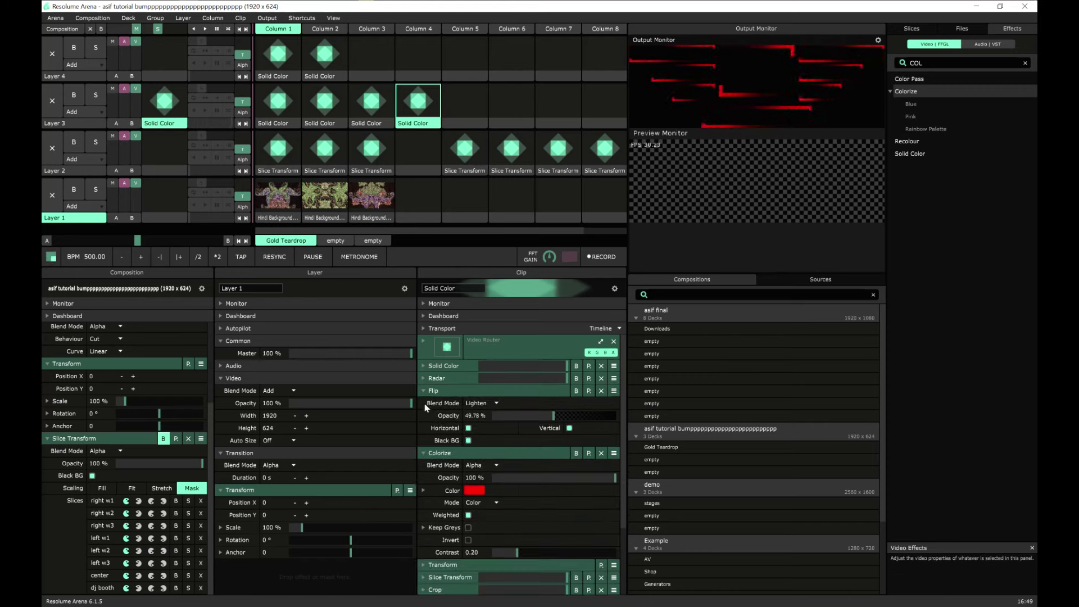
click(424, 390)
click(424, 403)
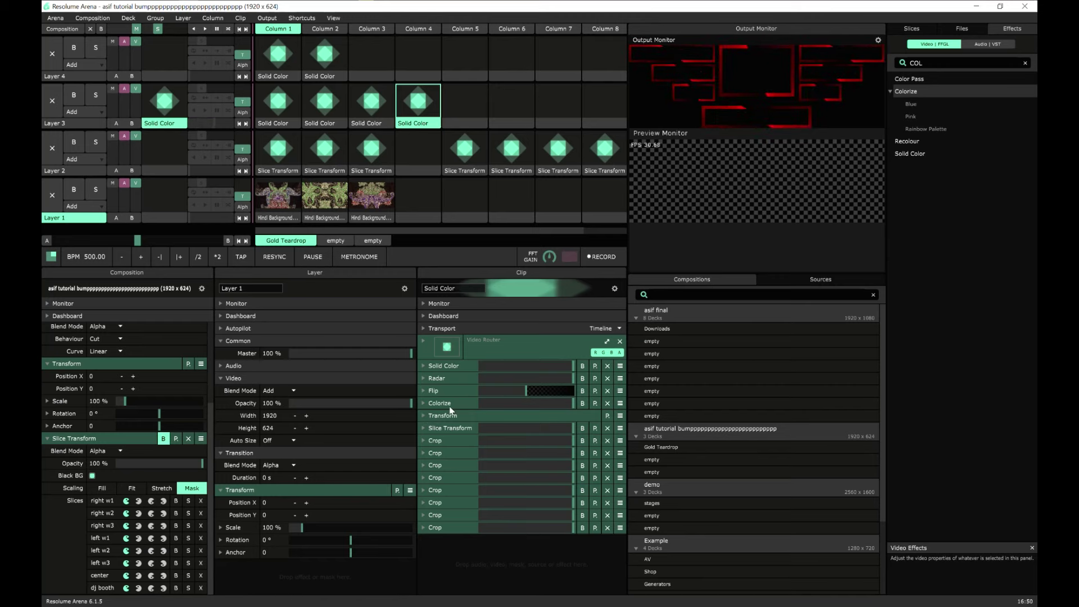
- Expand the Colorize effect's Color parameter and show it as HSB values
click(423, 403)
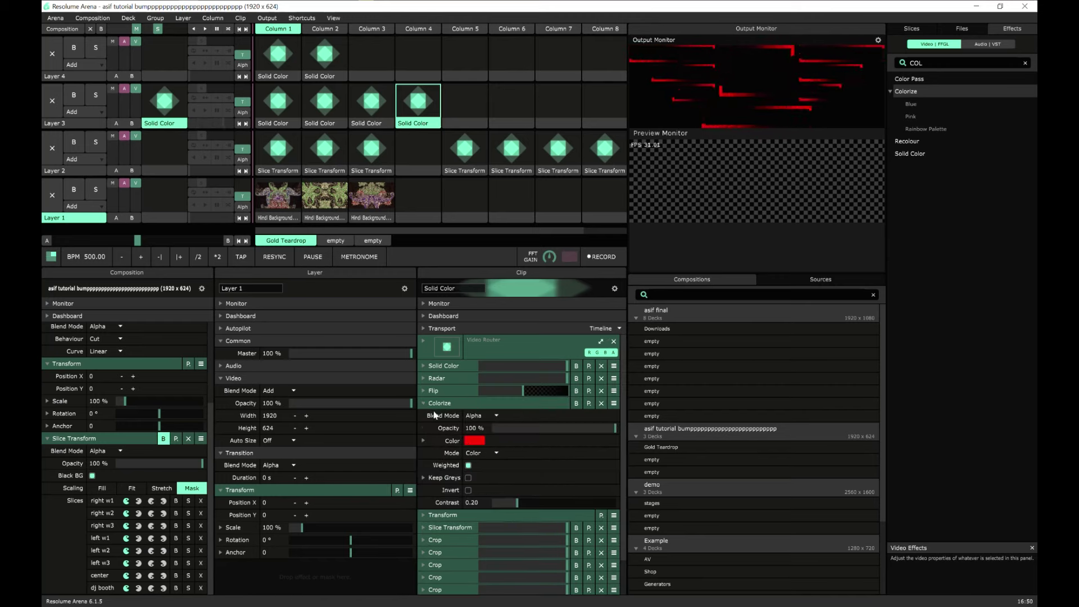
click(424, 441)
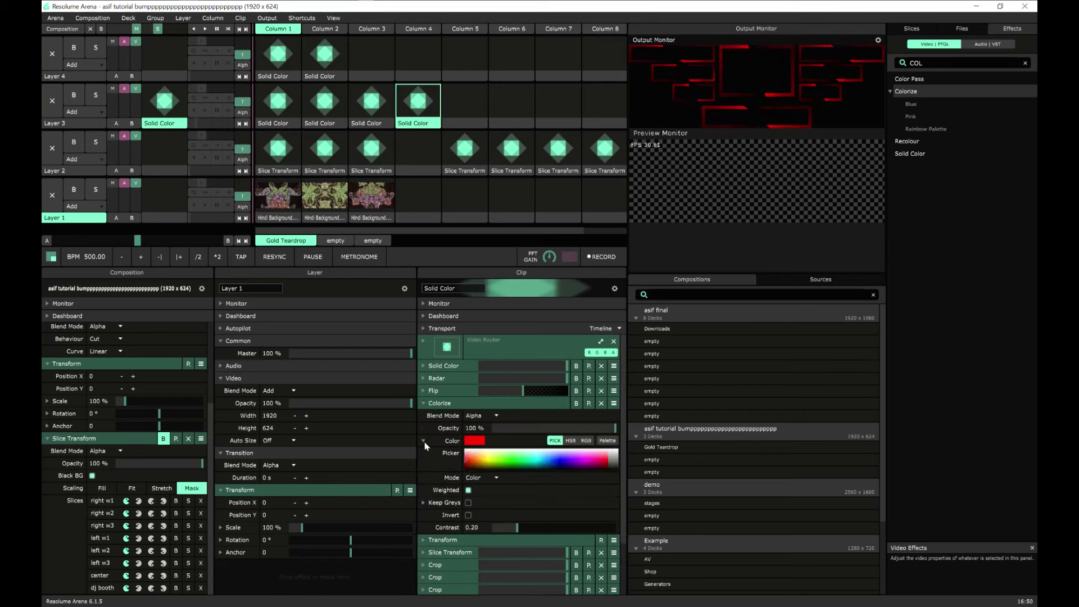
click(586, 441)
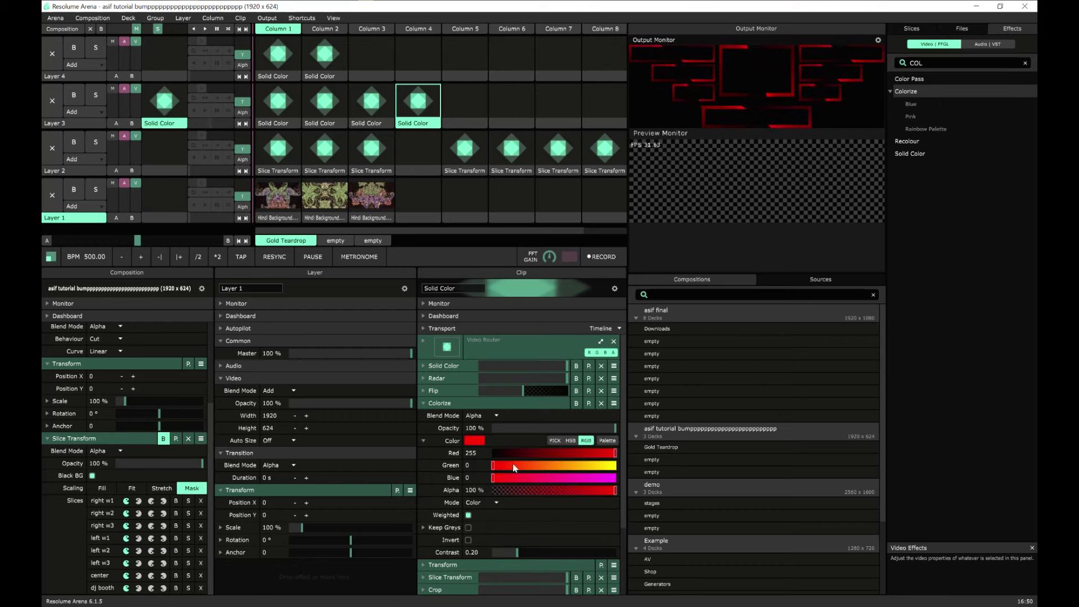
click(570, 440)
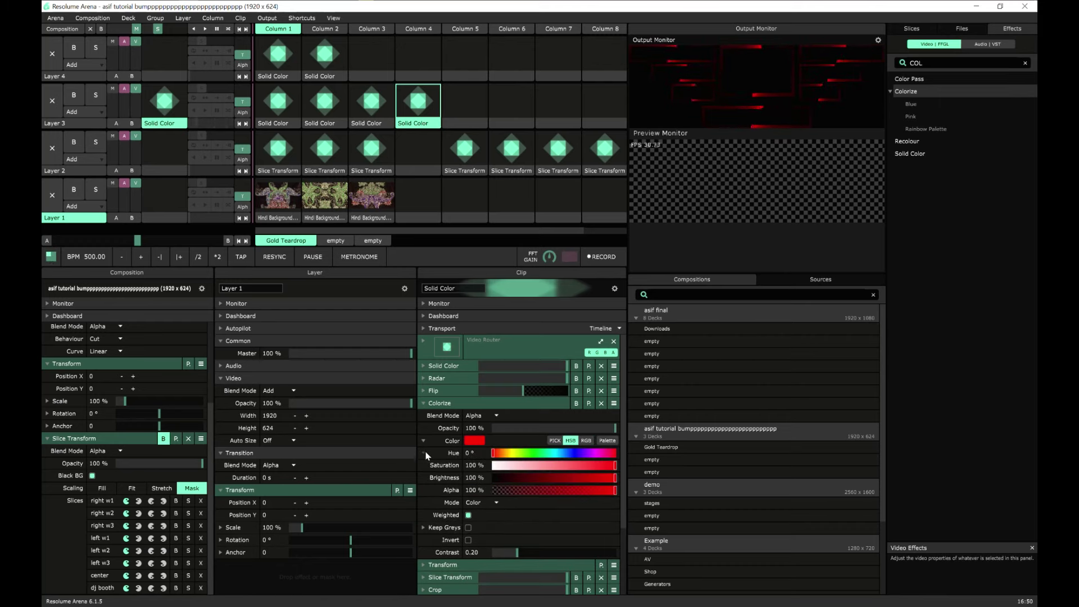
- Try a Noise envelope and a Timeline animation on the Colorize effect's Hue
click(424, 453)
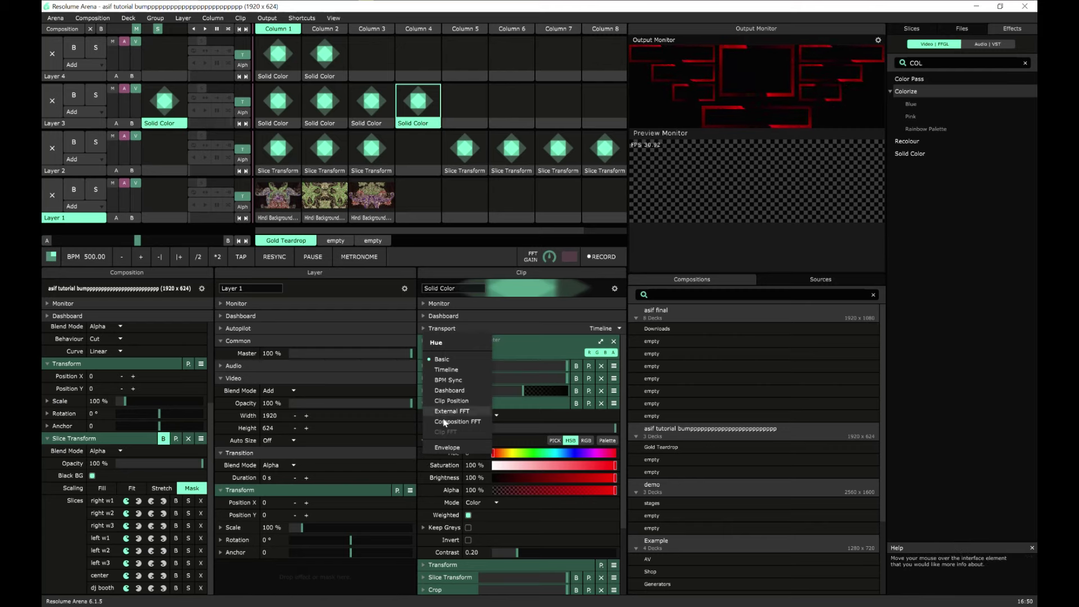
click(438, 447)
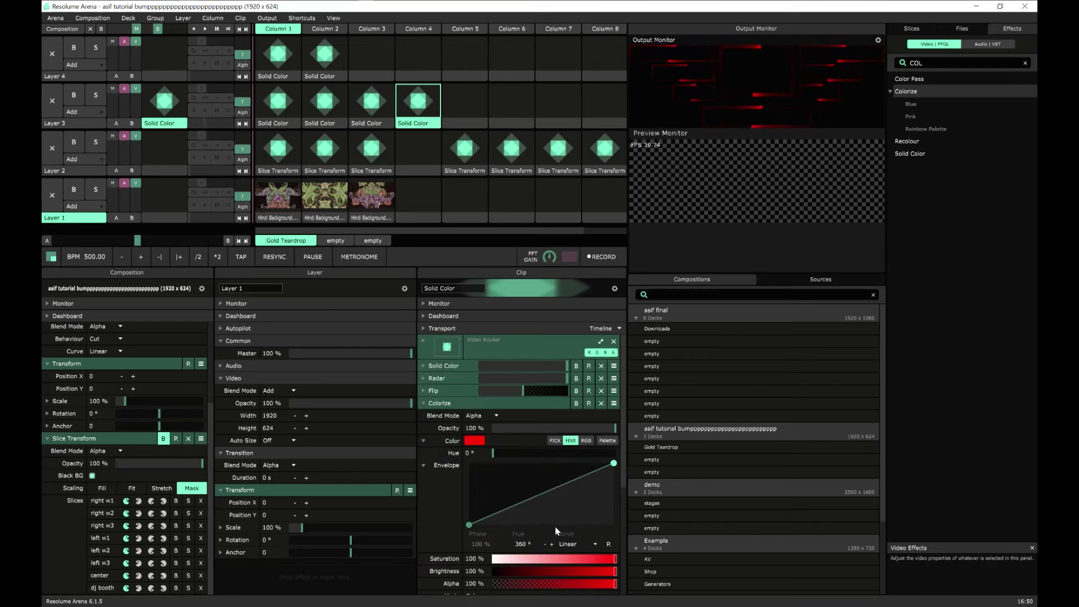
click(607, 544)
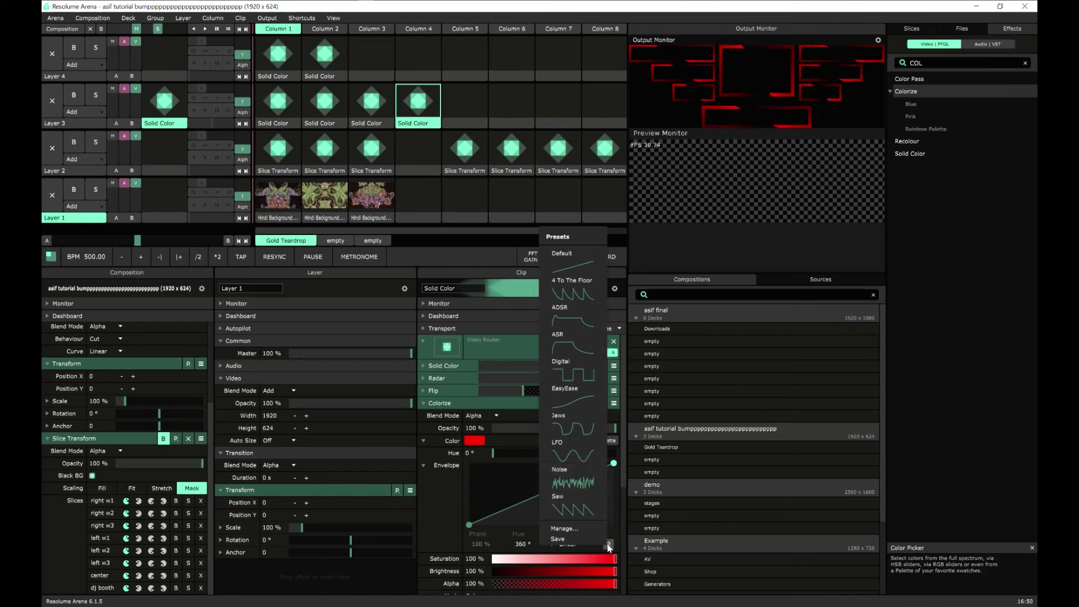
click(584, 475)
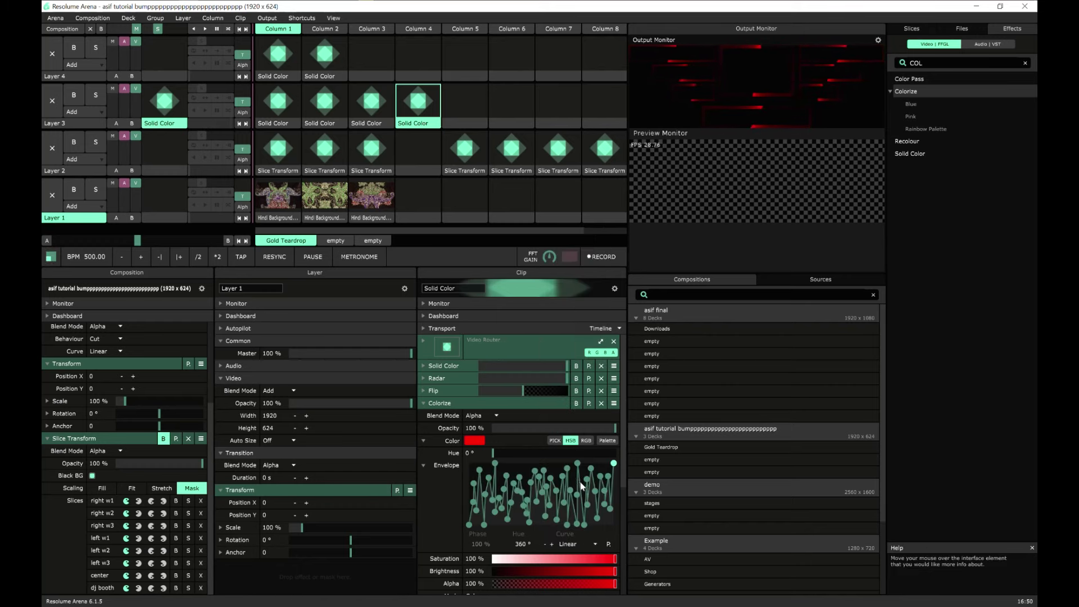
click(425, 455)
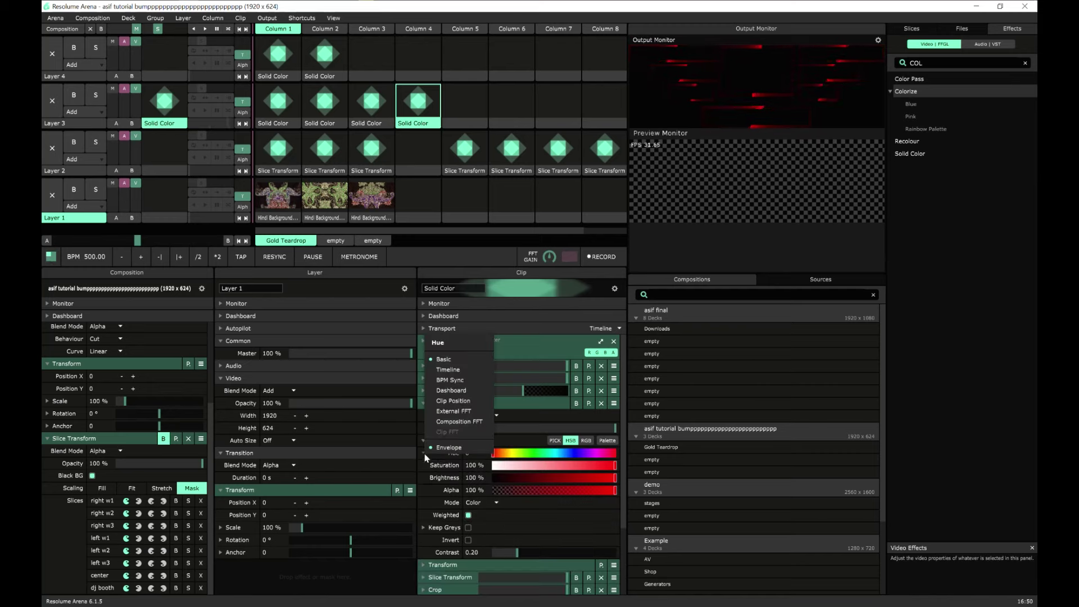
click(442, 375)
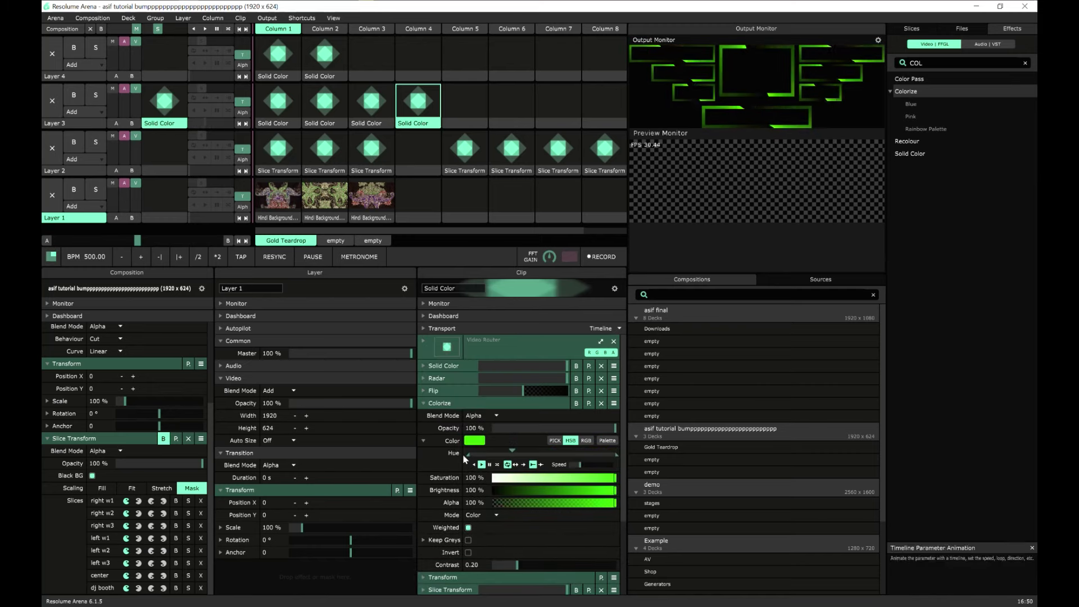
- Add an envelope with the Noise preset to the Colorize Hue and animate the Hue with BPM Sync
click(424, 452)
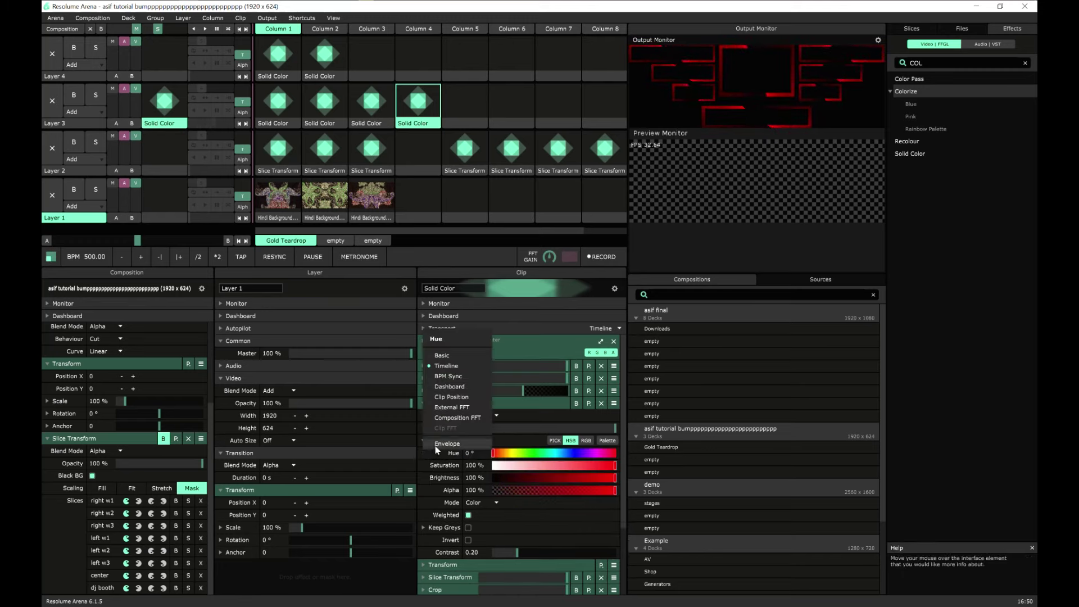
click(443, 444)
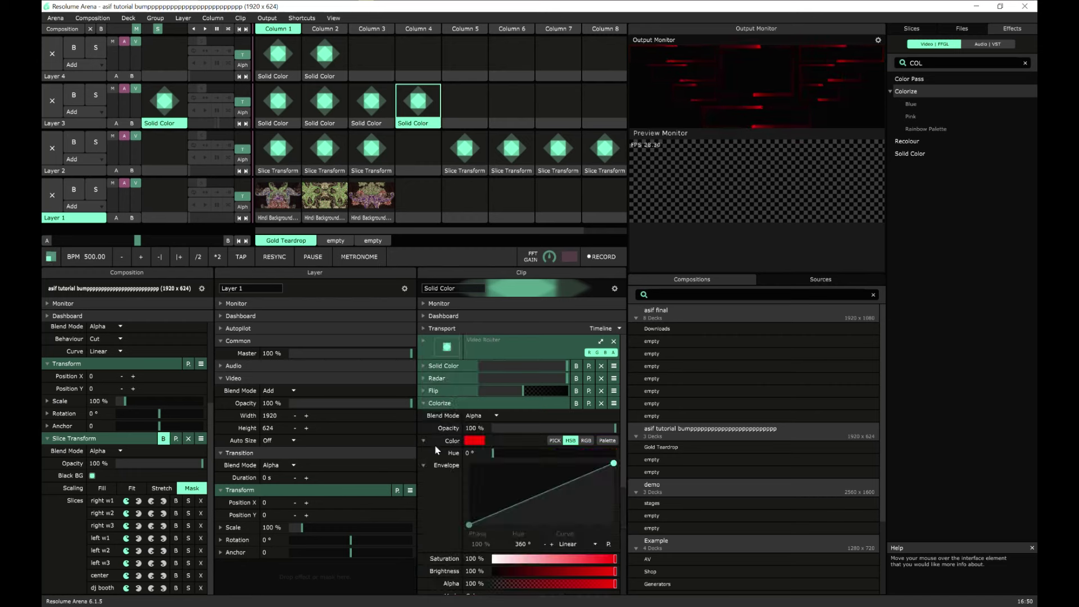
click(609, 544)
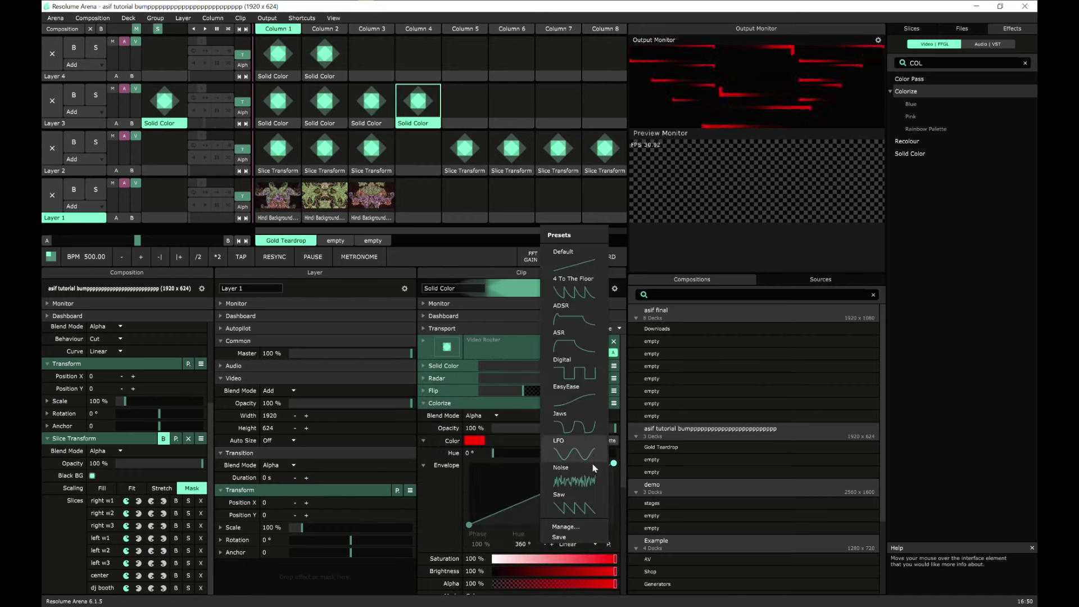
click(590, 479)
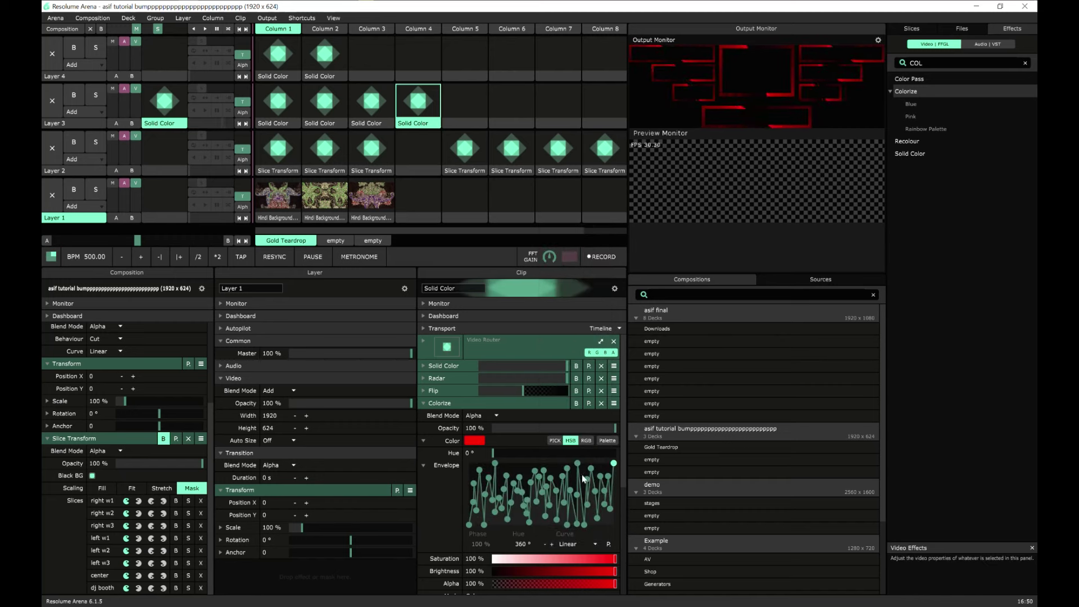
click(424, 453)
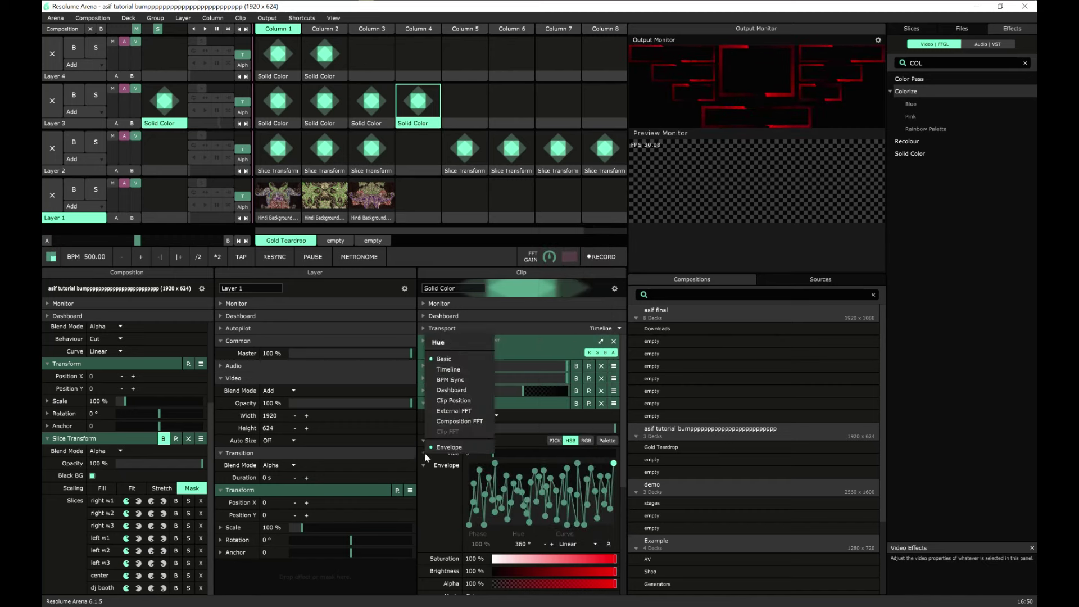
click(445, 379)
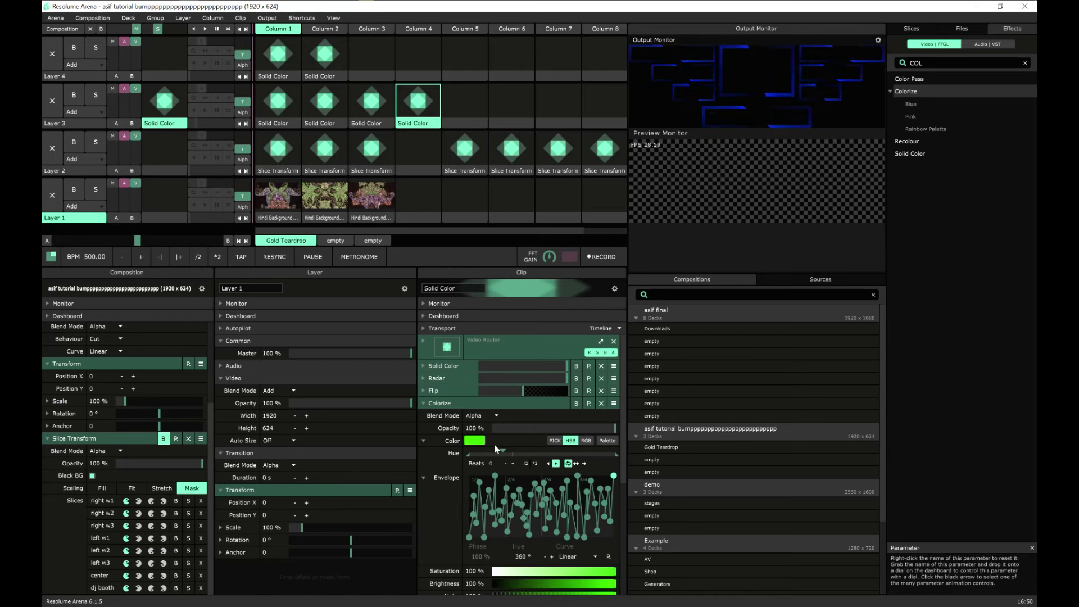
- Set the Colorize Hue animation's length to 22 beats
click(506, 463)
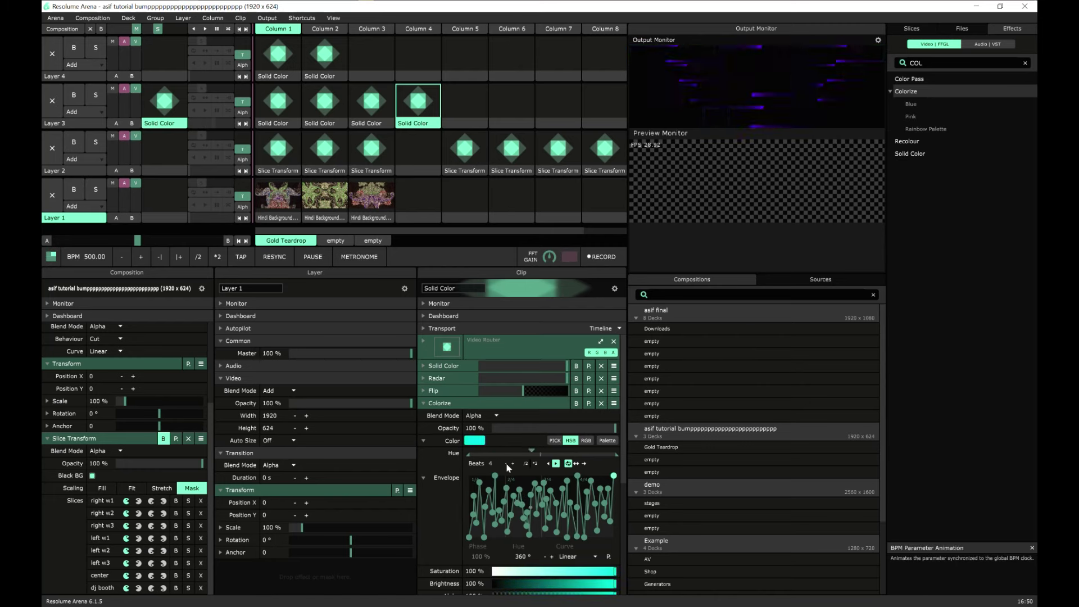
click(512, 464)
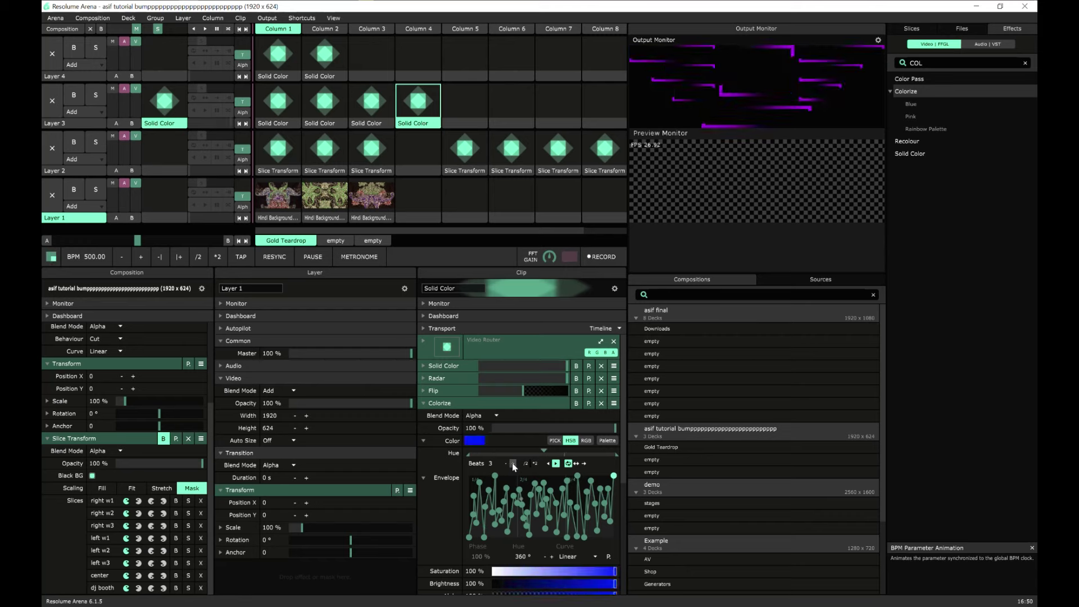
click(512, 464)
click(512, 464)
click(512, 464)
click(512, 464)
click(512, 464)
click(512, 464)
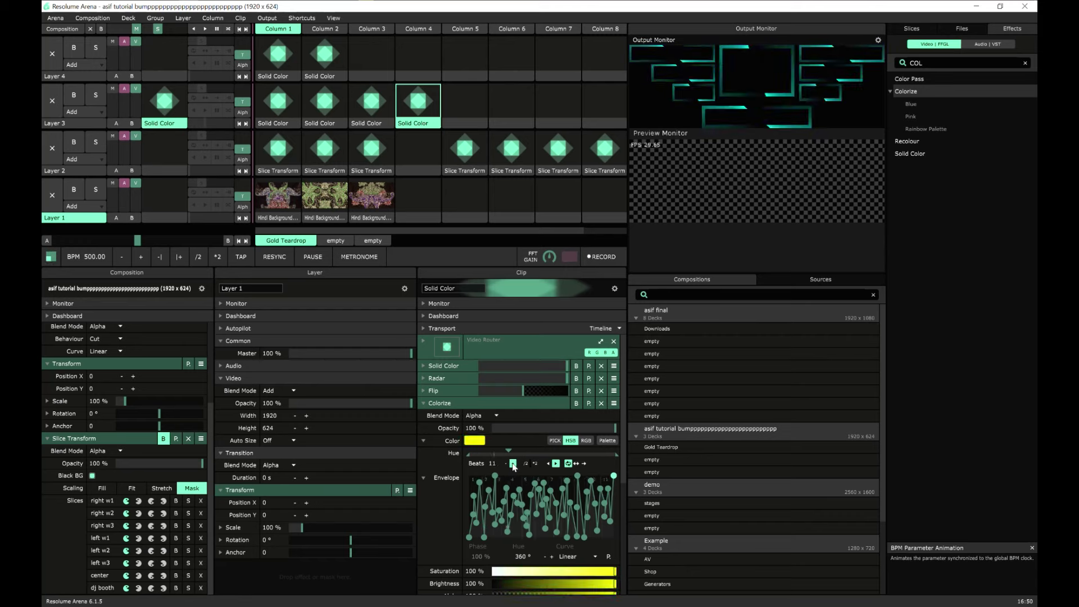
click(512, 464)
click(512, 464)
click(512, 464)
click(511, 464)
click(512, 464)
click(511, 464)
click(511, 464)
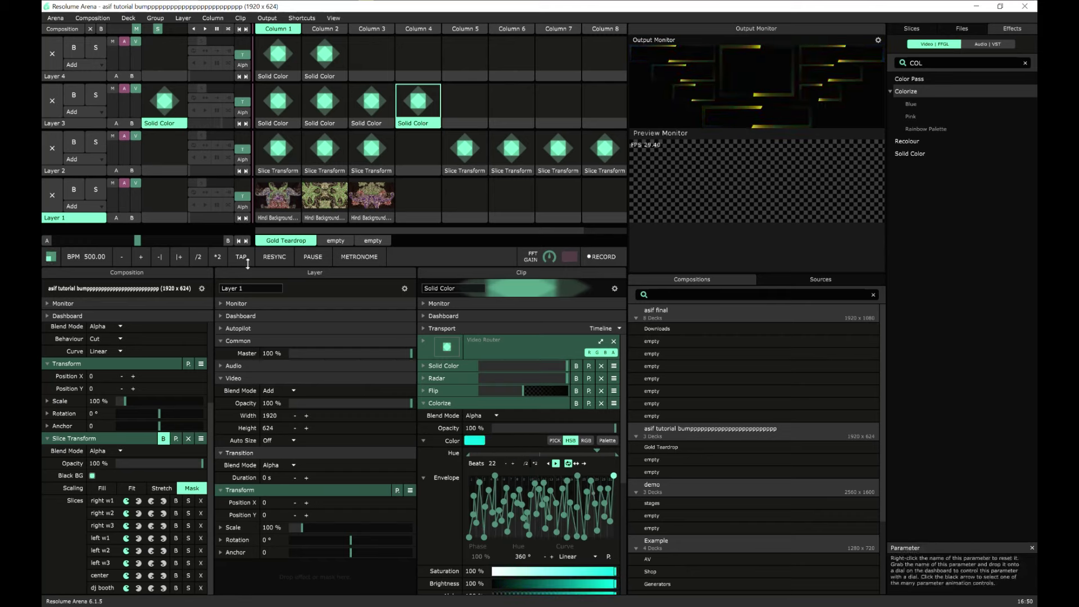
- Slow the composition tempo to 40 BPM by halving it to 20 and doubling it once
click(203, 255)
click(203, 255)
click(203, 256)
click(203, 255)
click(203, 256)
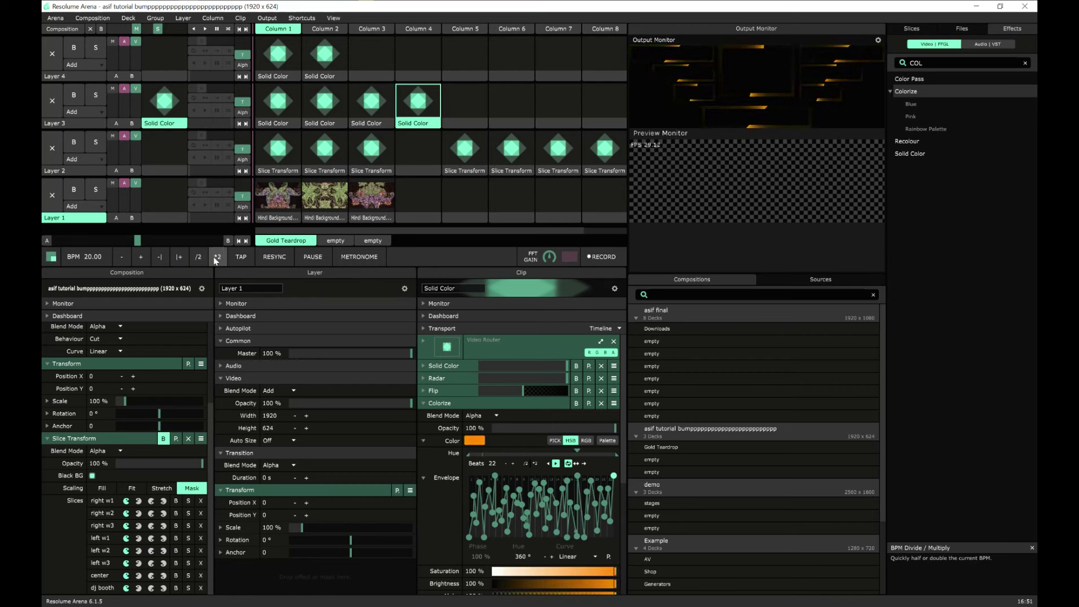
click(217, 257)
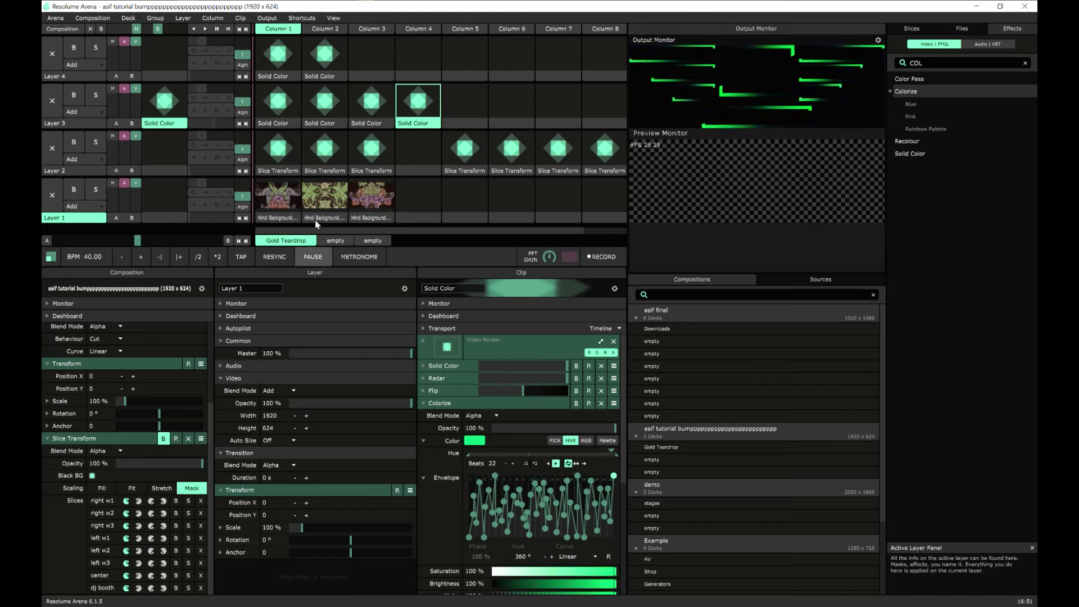
- Copy Layer 3's colorized column 4 clip into column 5 and trigger the copy
right_click(421, 127)
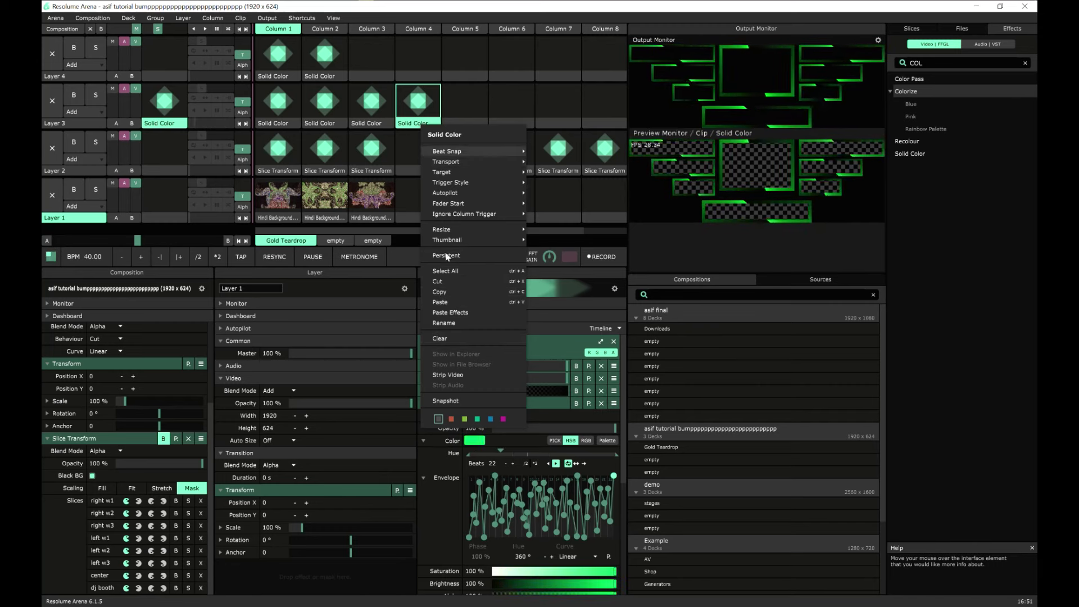
click(414, 120)
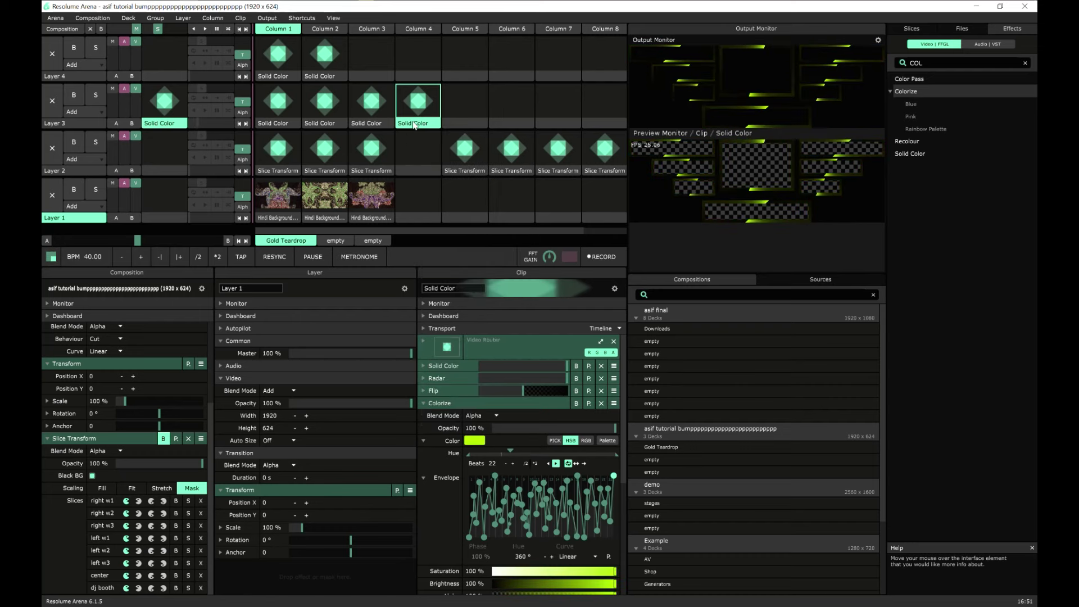
click(458, 112)
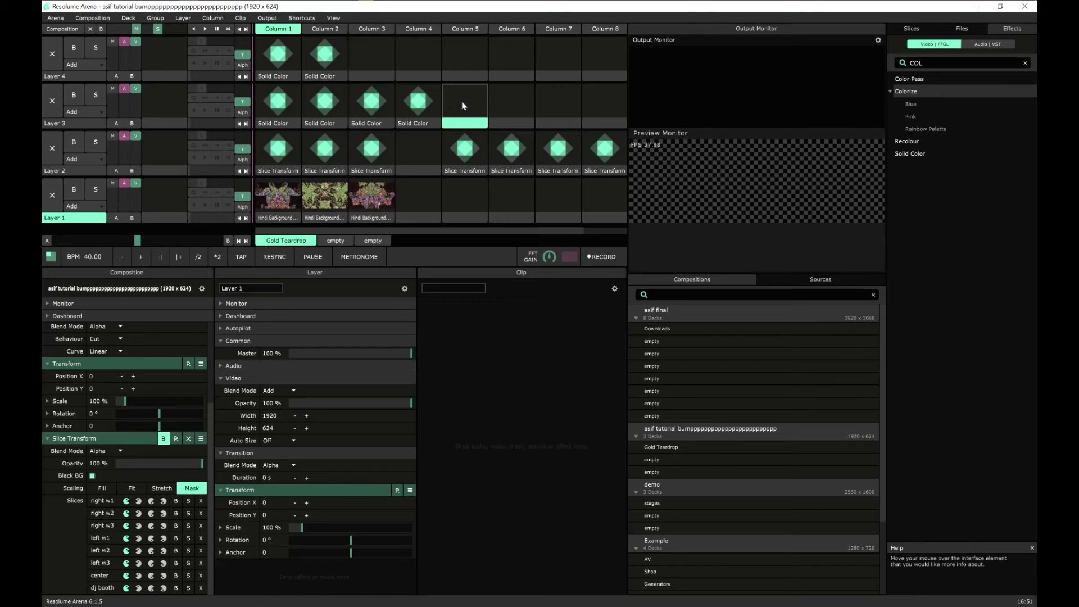
key(ctrl+v)
click(463, 106)
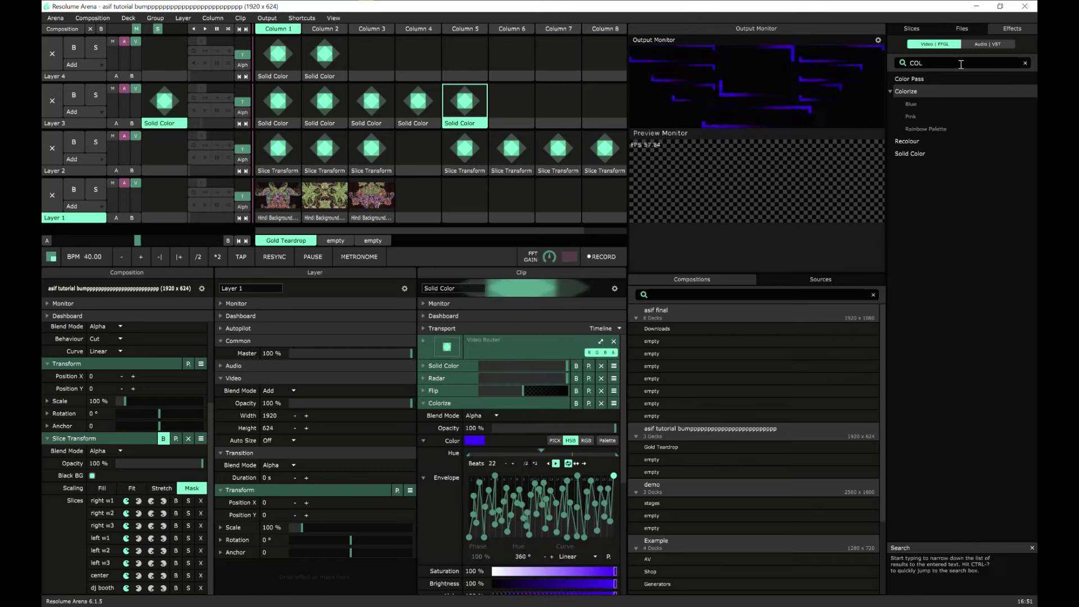
- Add Dot Screen between Flip and Colorize in the column 5 clip, with Angle set to 0.27 and Scale to 0.55
click(1025, 63)
scroll(930, 257, down, 5)
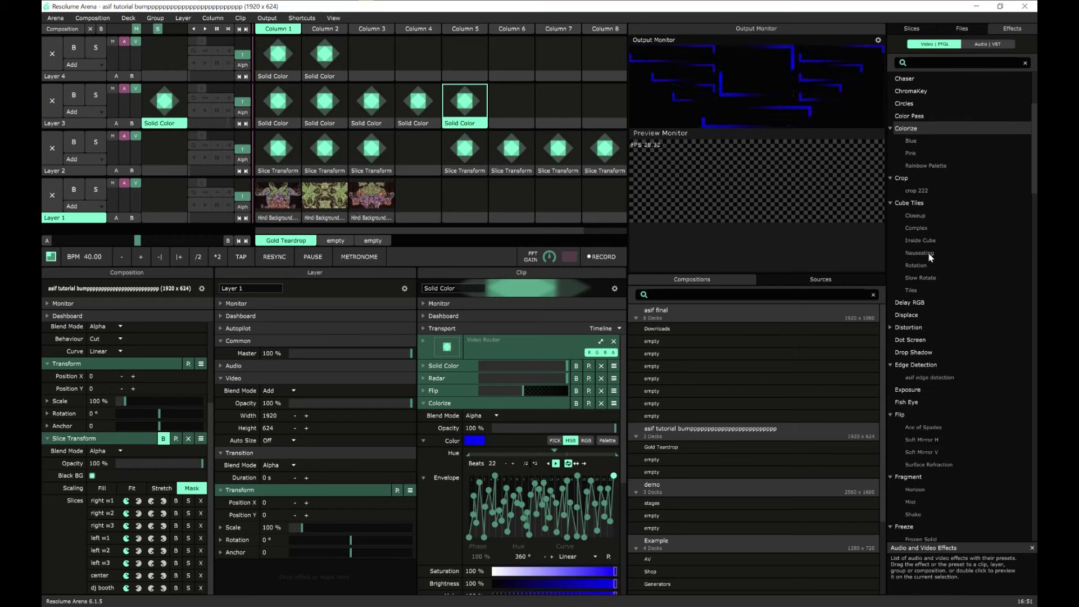
scroll(929, 253, down, 2)
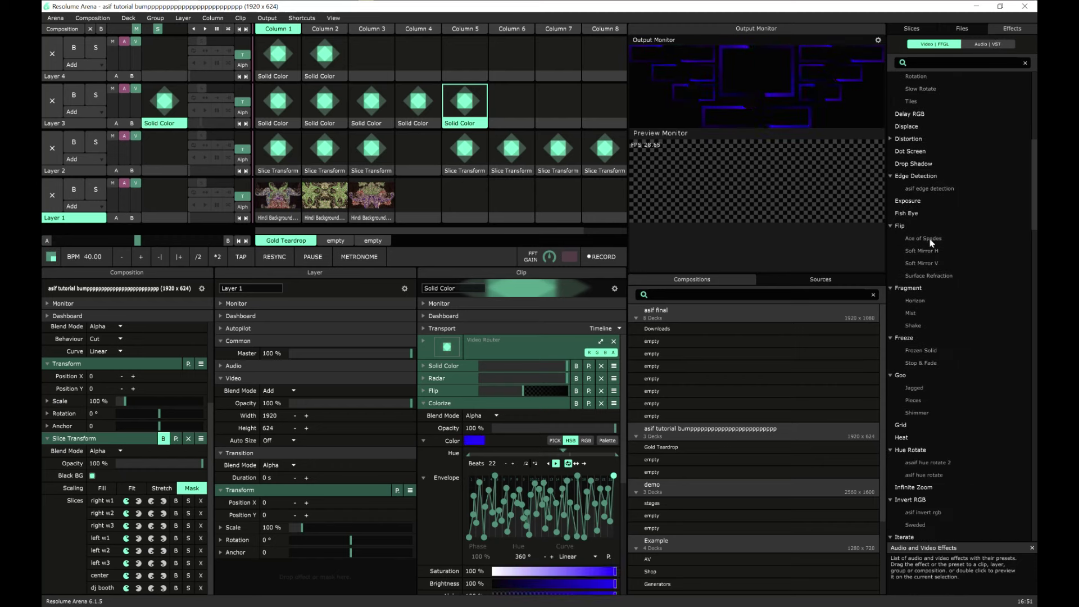
drag(913, 183, 449, 401)
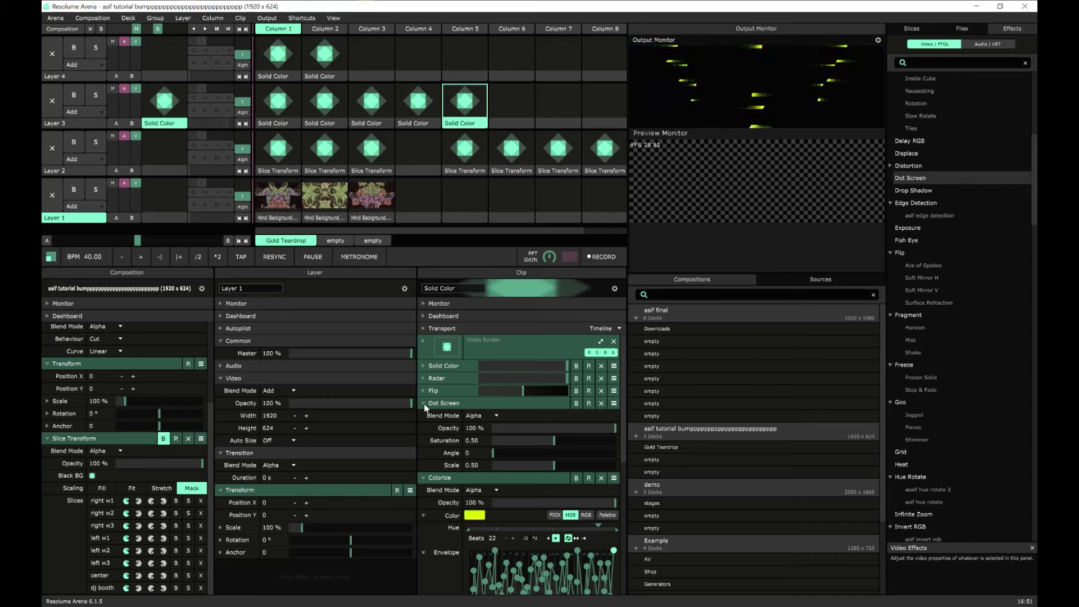
click(423, 477)
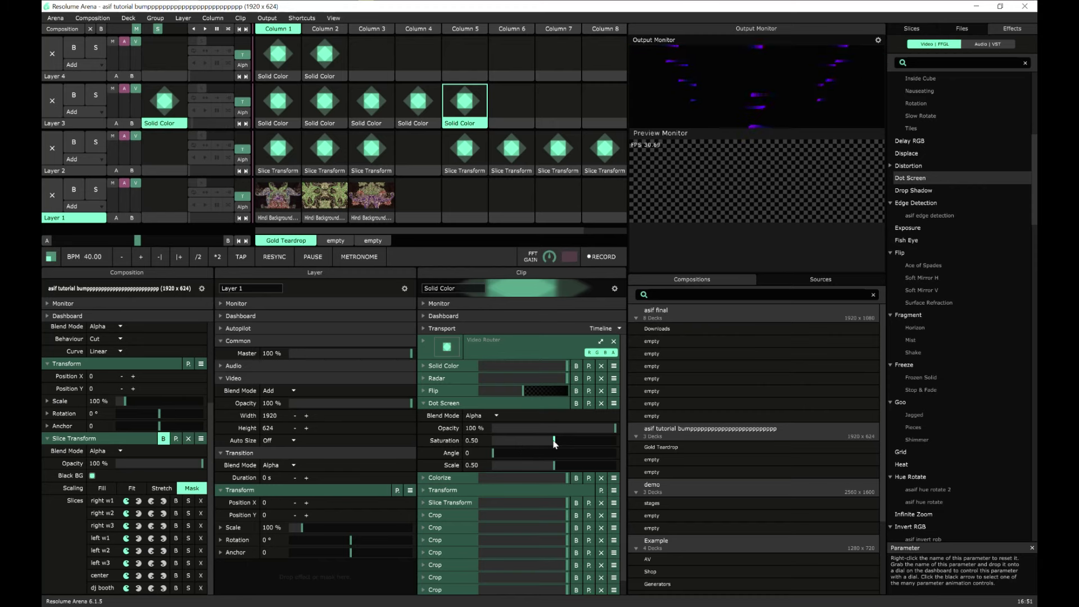
drag(494, 455, 562, 468)
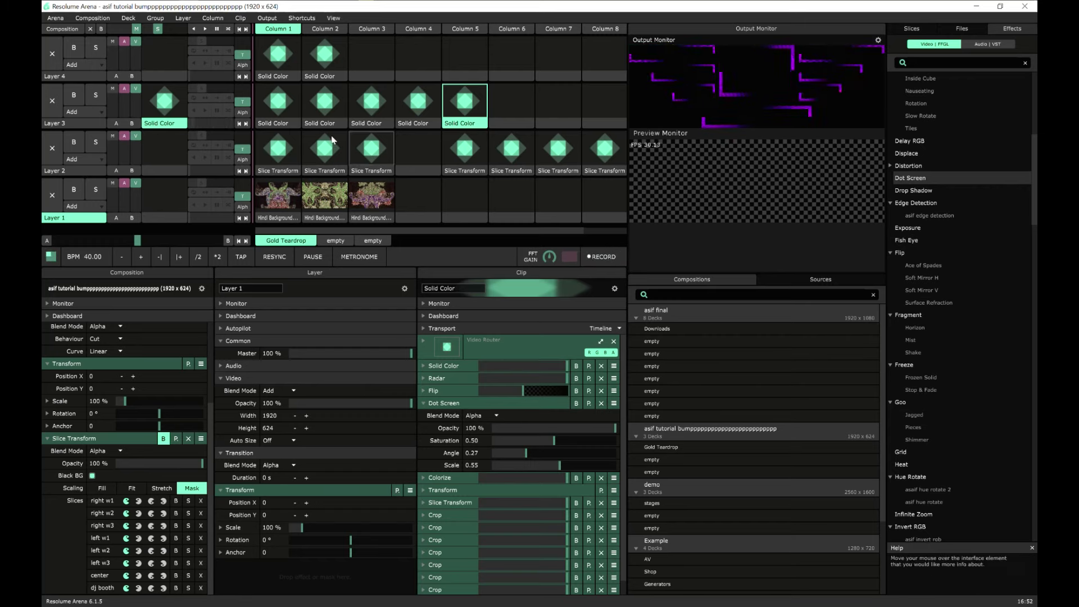
- Copy Layer 3's Dot Screen clip from column 5 into column 6 and trigger the copy
right_click(471, 126)
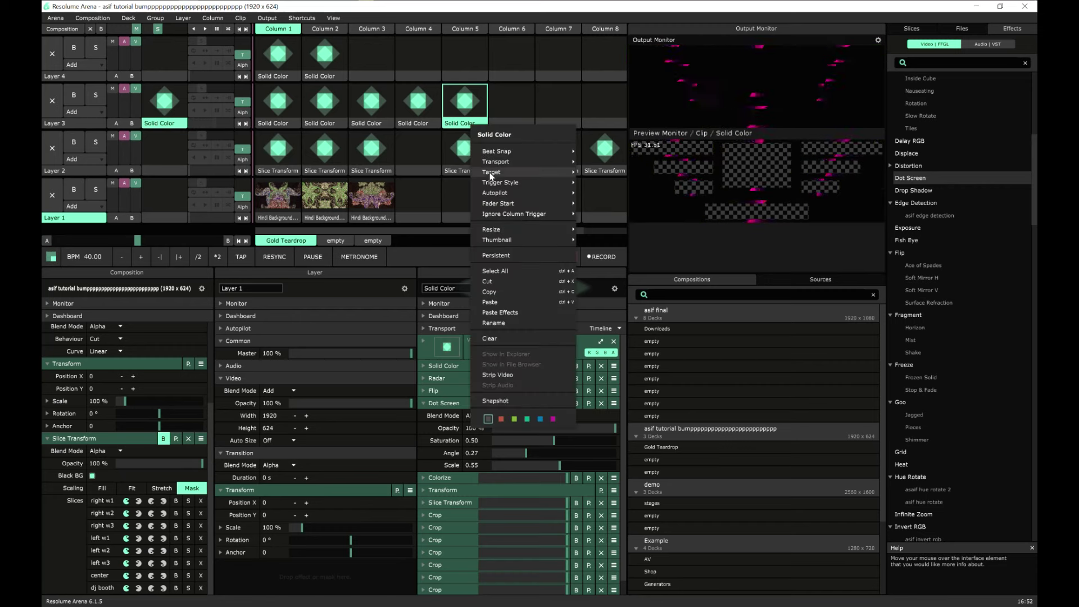
click(493, 301)
right_click(508, 121)
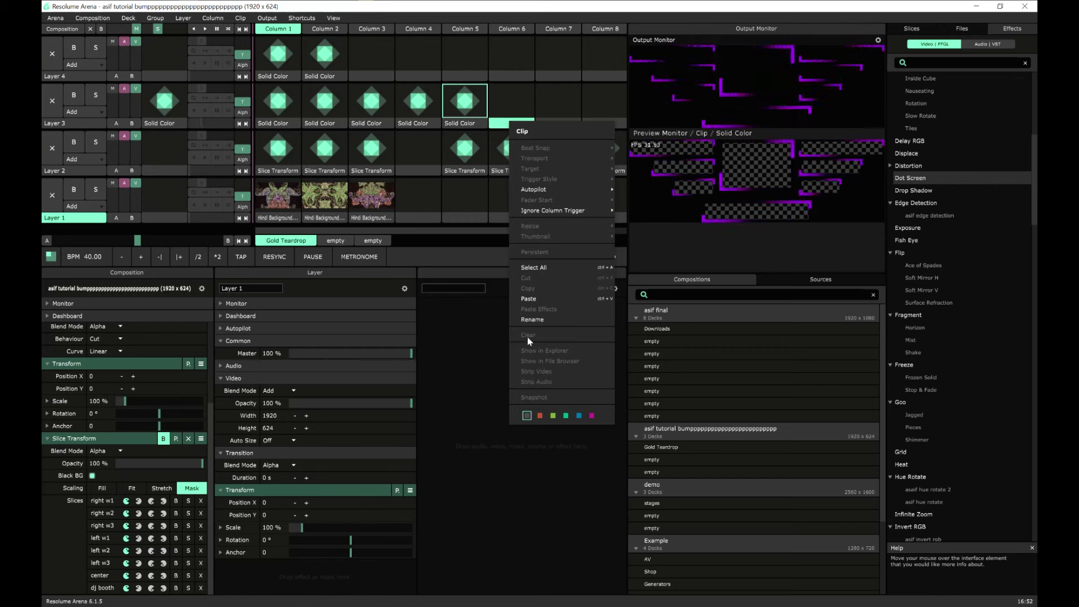
click(533, 313)
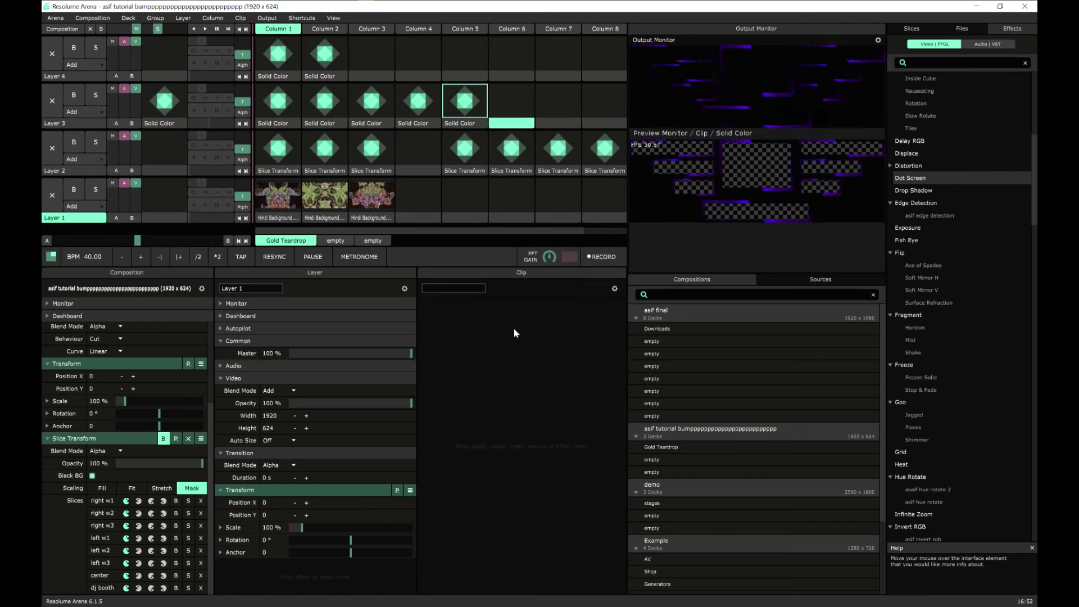
click(508, 113)
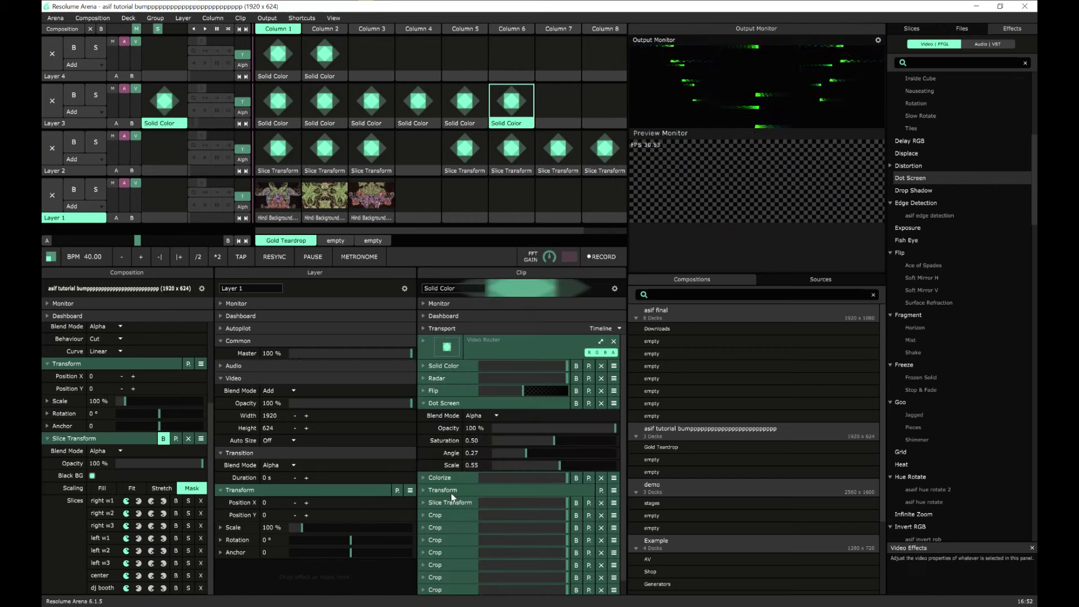
- Remove Colorize from the column 6 clip and add Delay RGB between Flip and Dot Screen
click(424, 403)
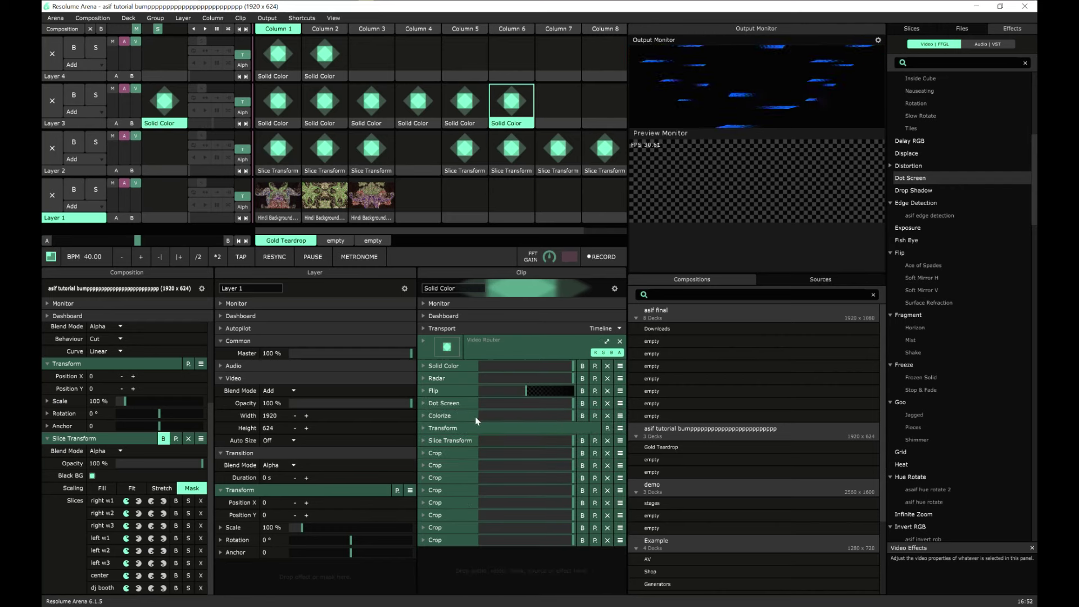
click(607, 415)
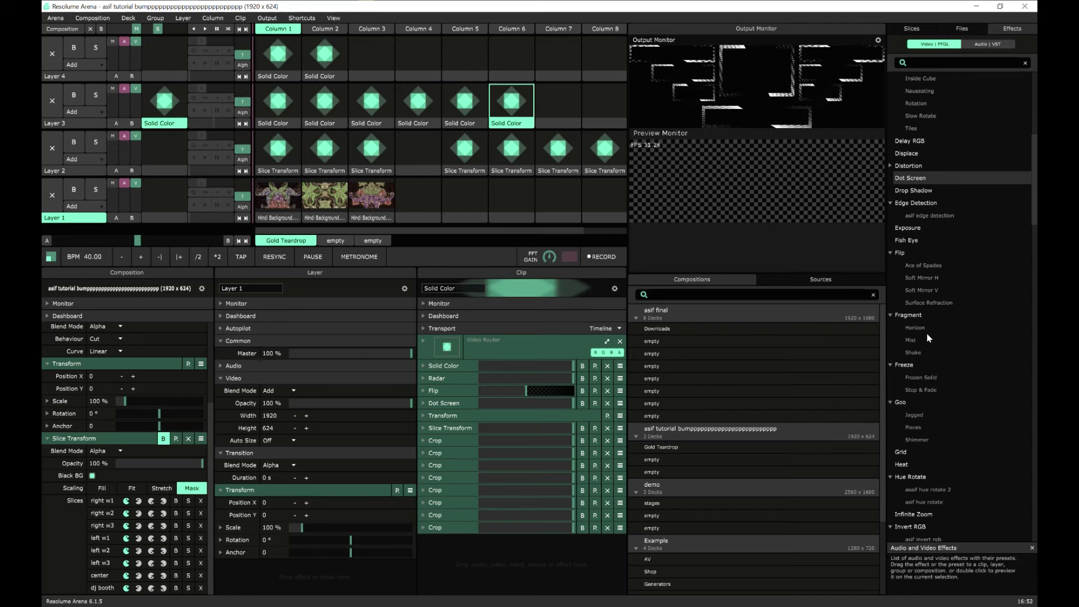
scroll(935, 337, down, 1)
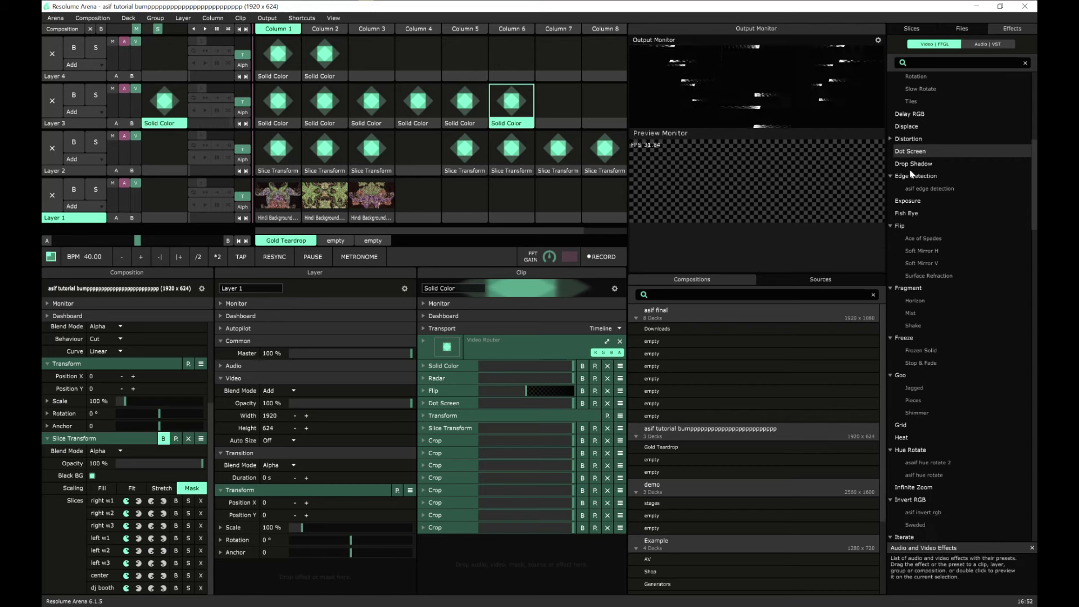
scroll(929, 136, up, 3)
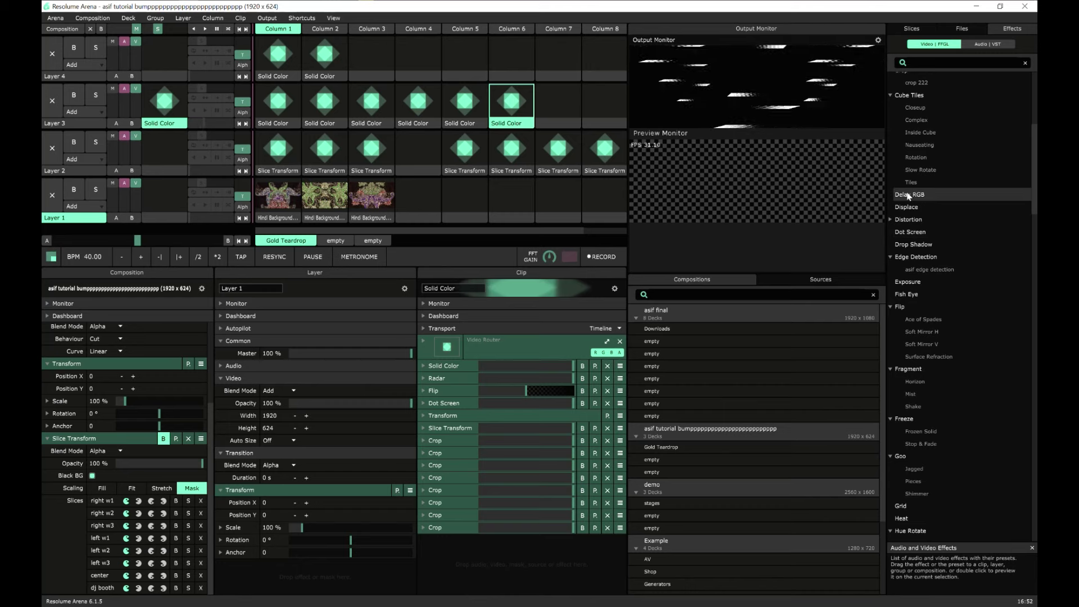
mouse_move(909, 196)
mouse_down()
mouse_move(741, 415)
mouse_move(450, 414)
mouse_move(456, 404)
mouse_up()
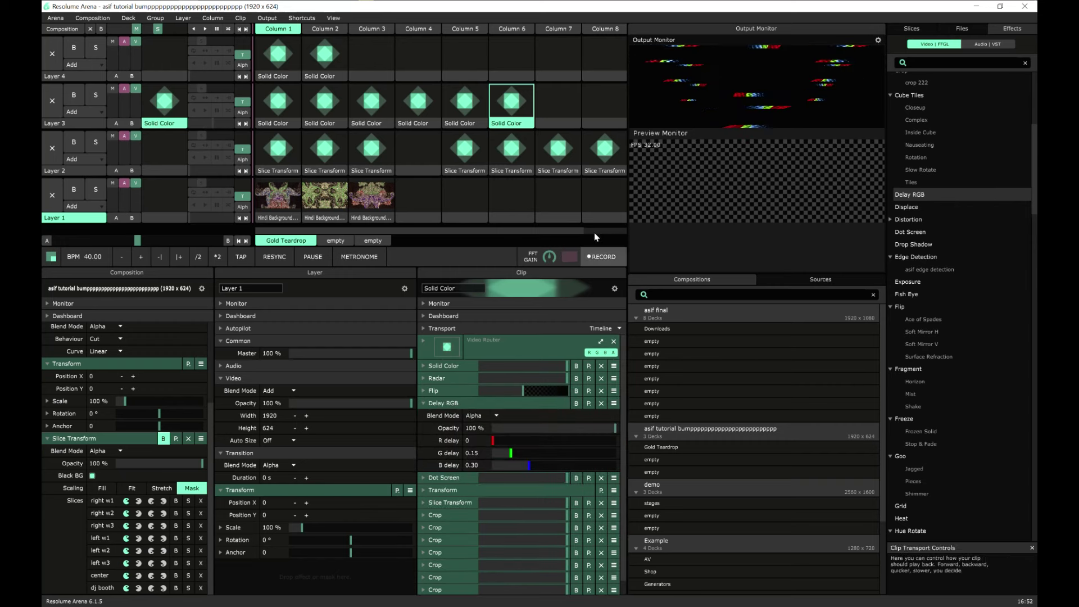
- Set the Delay RGB effect's R delay to 0.24, G delay to 0.60 and B delay to 0.98
drag(493, 442, 614, 465)
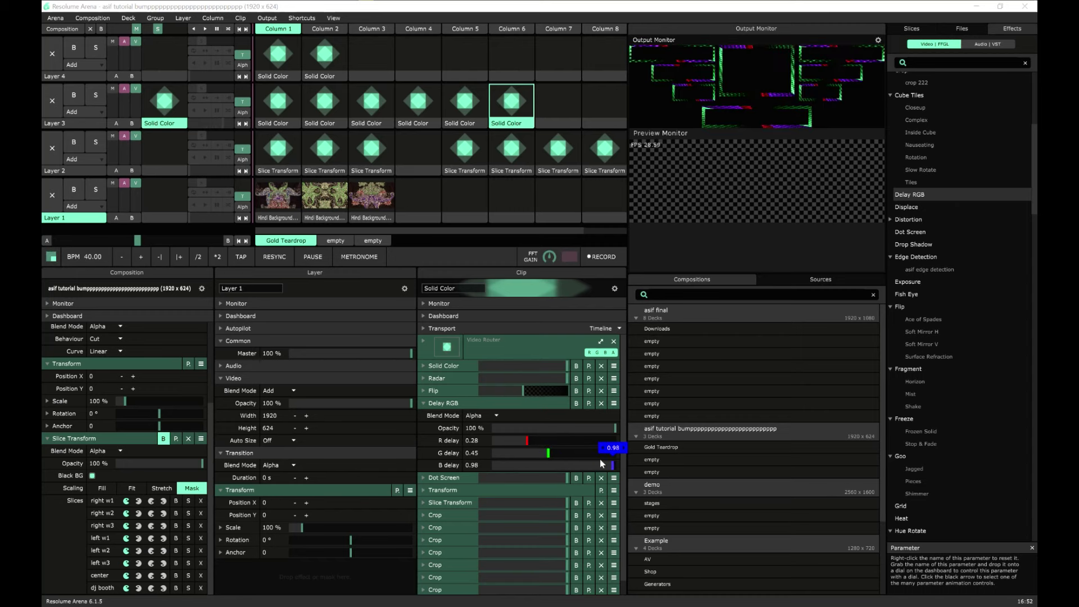
drag(548, 453, 565, 454)
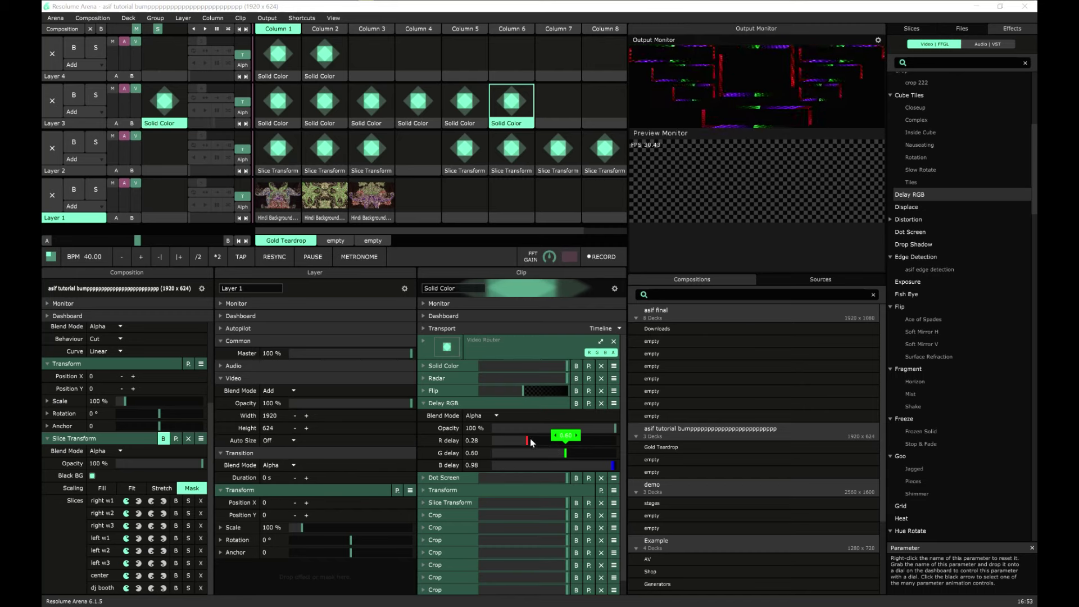
mouse_move(530, 440)
mouse_down()
mouse_move(539, 440)
mouse_move(522, 440)
mouse_up()
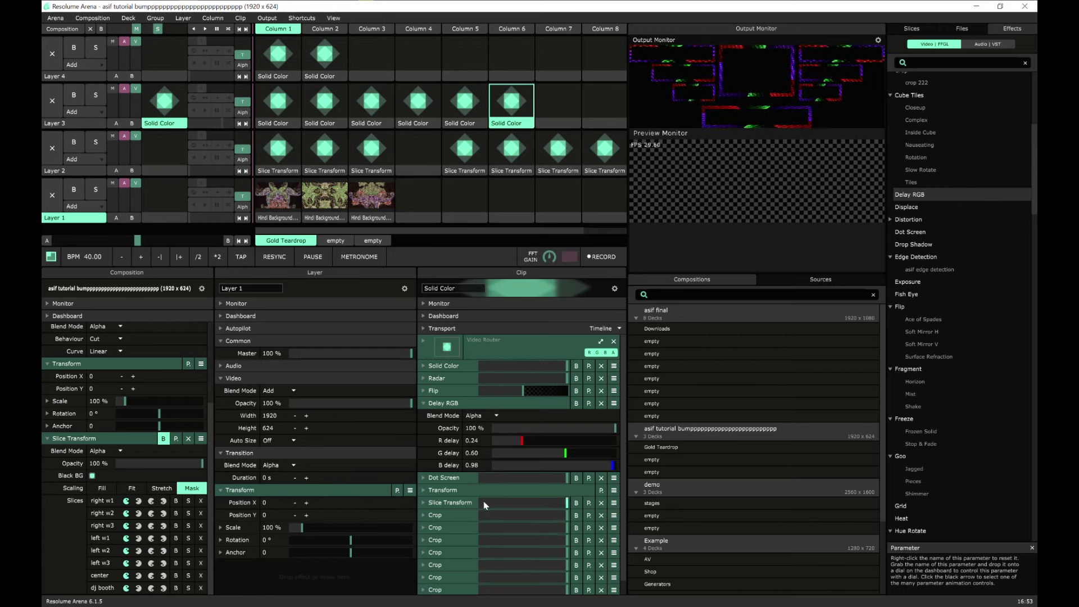
- Copy Layer 3's Delay RGB clip from column 6 into column 7 and trigger the copy
right_click(512, 126)
click(560, 114)
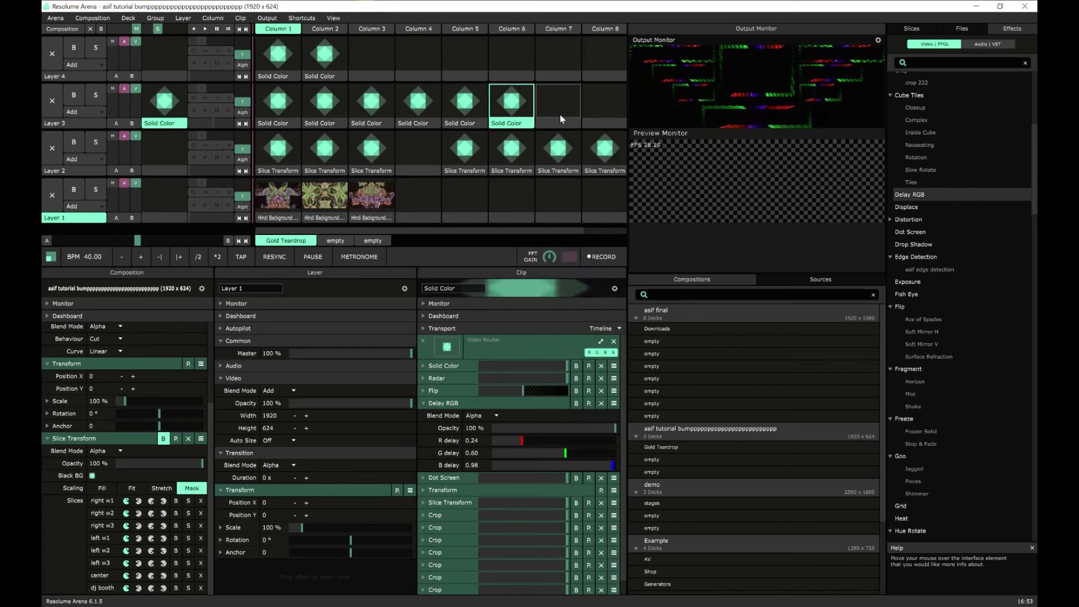
right_click(559, 119)
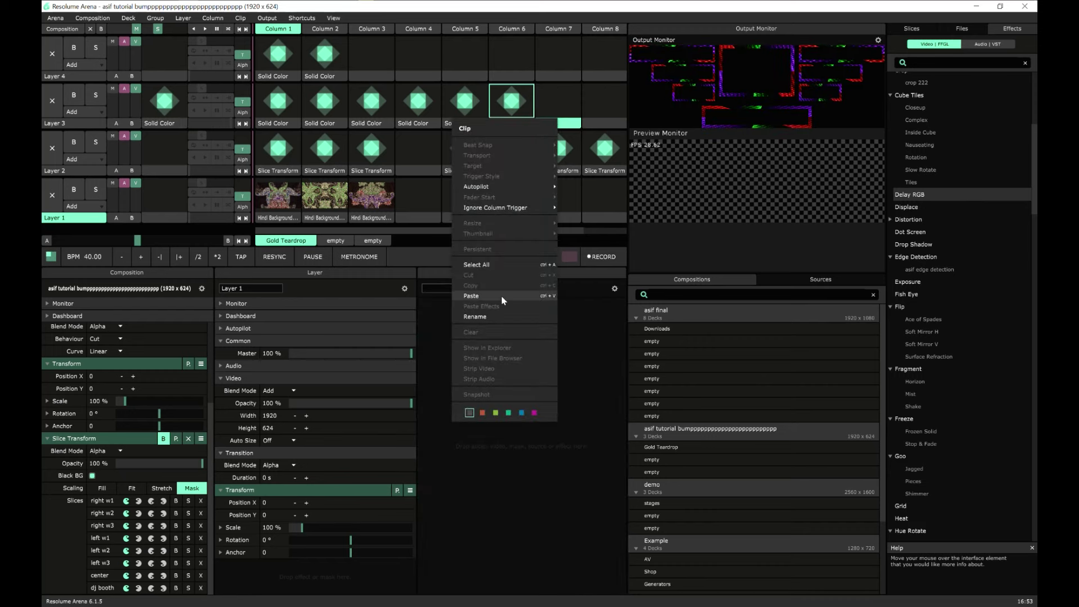
click(501, 296)
click(554, 97)
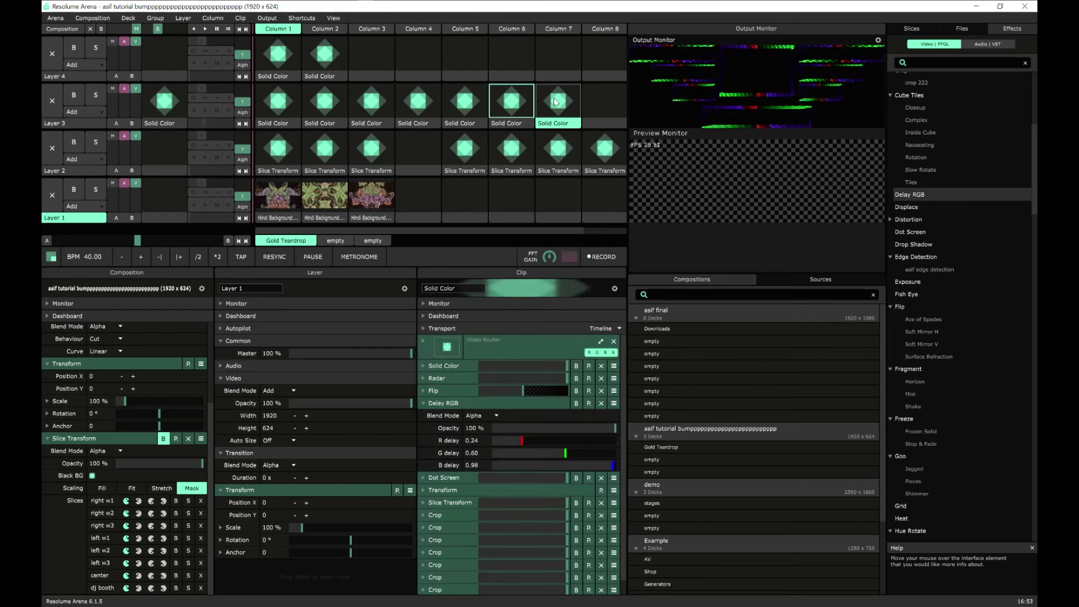
- Remove Dot Screen from the column 7 clip and set Delay RGB's R delay to 0.14 and G delay to 0.50
click(600, 477)
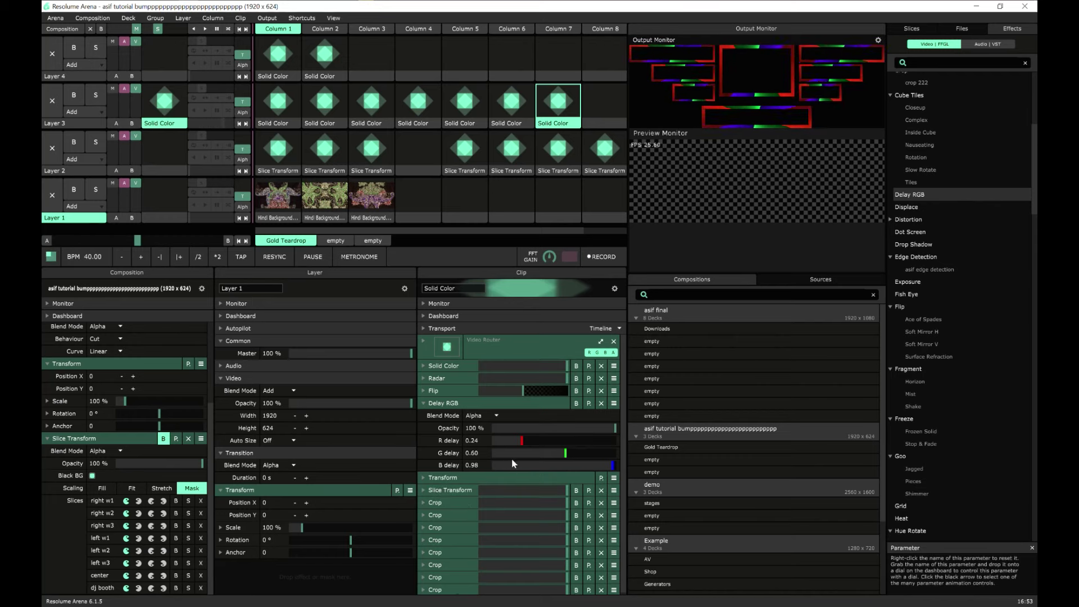
drag(520, 441, 507, 441)
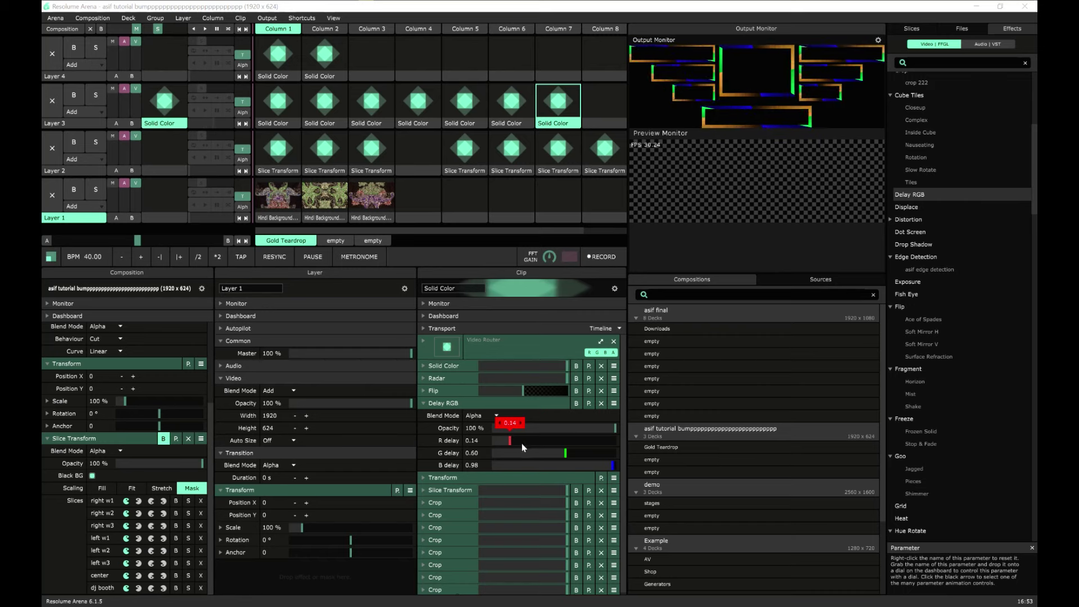
drag(565, 453, 554, 457)
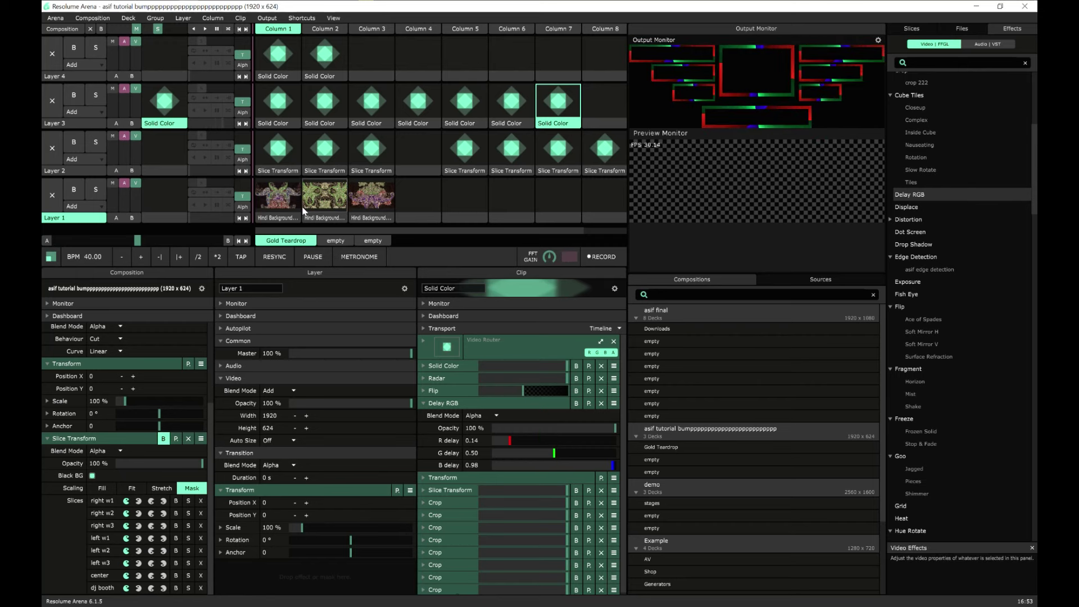
- Trigger Layer 2's column 1 Slice Transform clip and play Layer 1's column 1 and column 2 Hindi backgrounds in turn
click(279, 154)
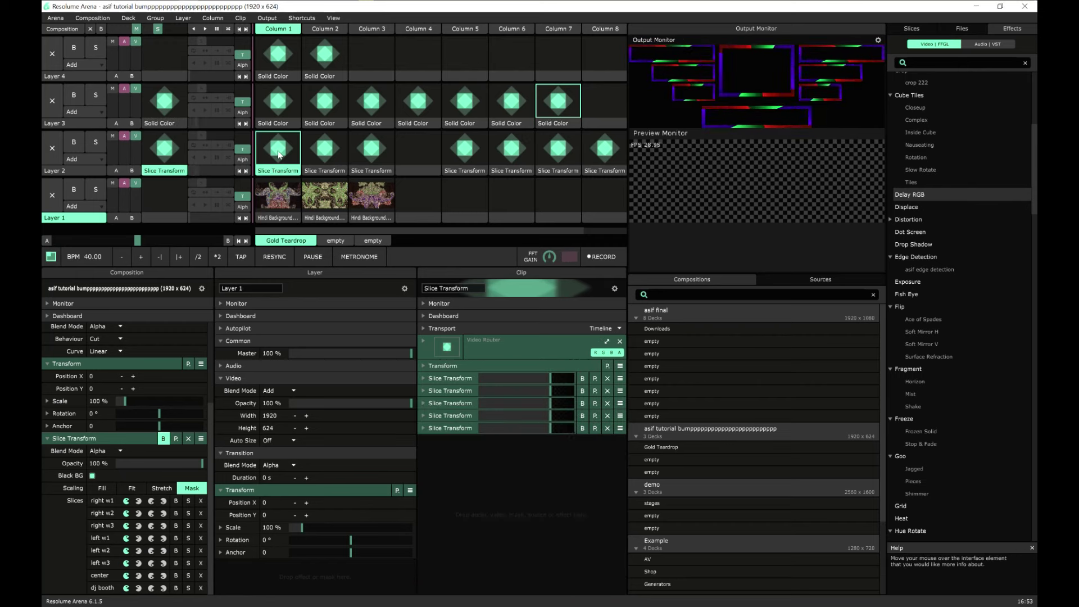
click(285, 196)
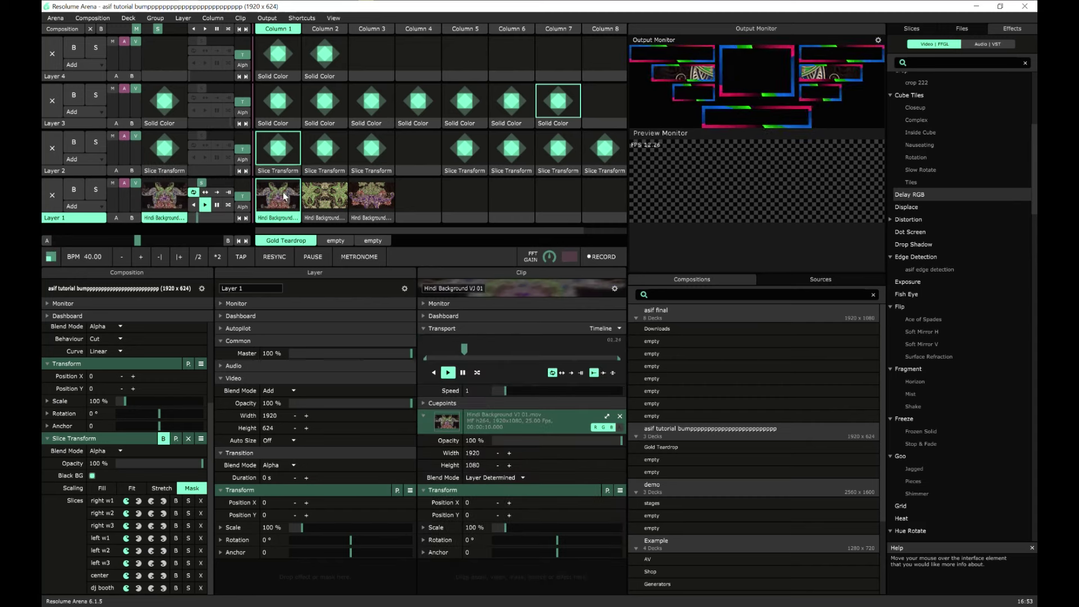
click(326, 200)
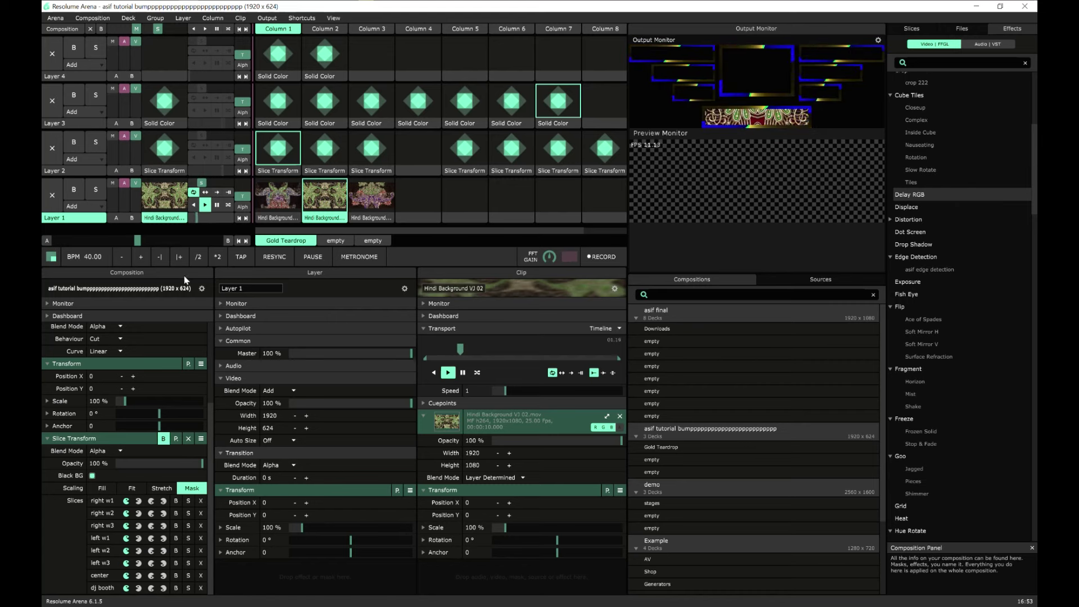
- Raise the composition tempo to 160 BPM by doubling it up to 320 and halving it once
click(218, 257)
click(218, 257)
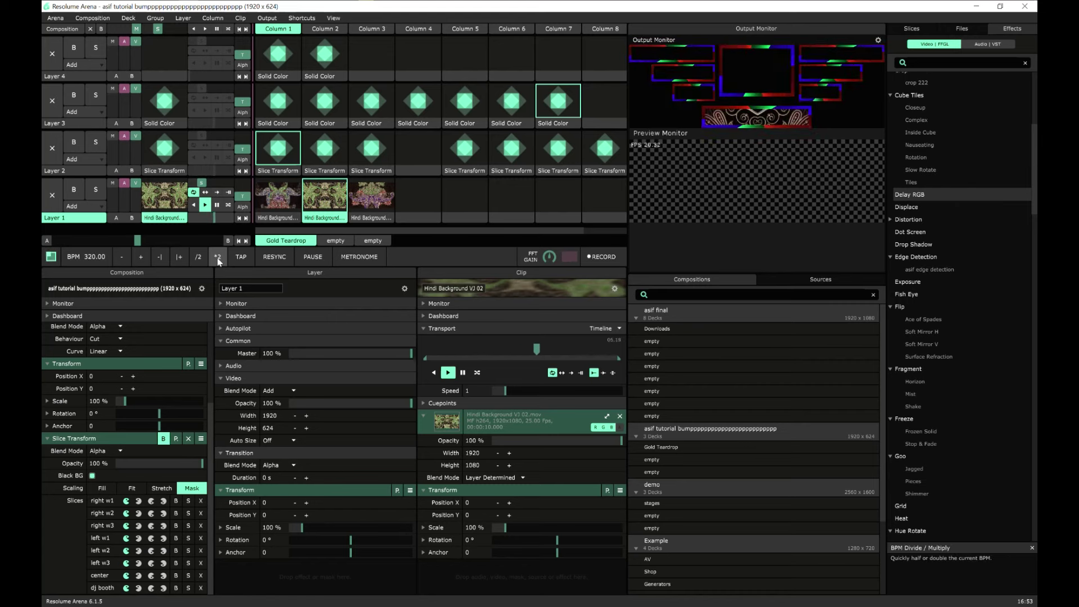
click(198, 257)
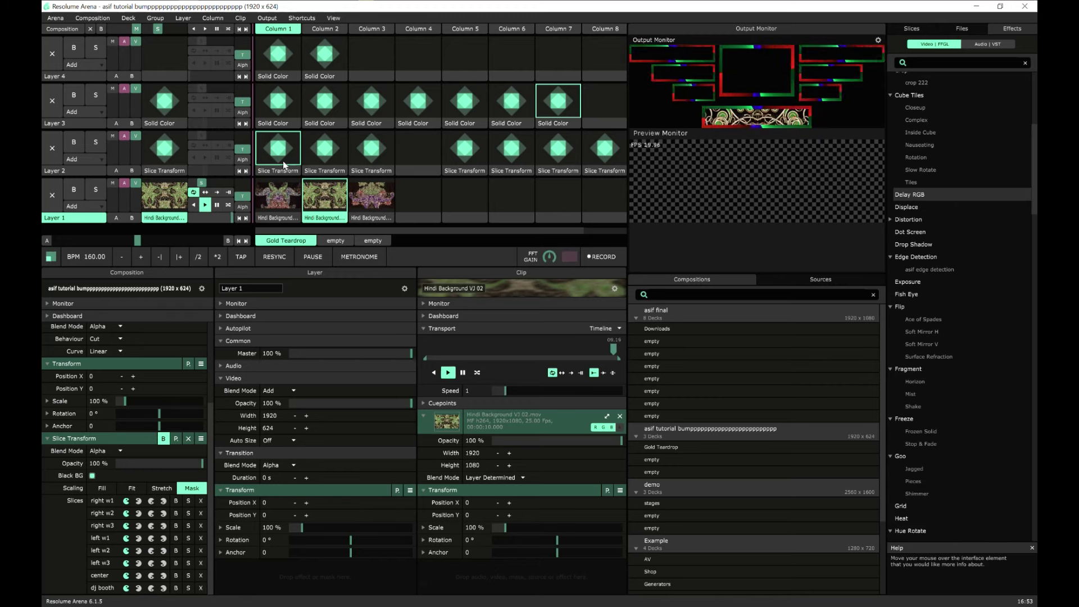
- Trigger Layer 1's column 1 Hindi background and try Layer 2's Slice Transform clips in columns 6 and 8 over it
click(275, 200)
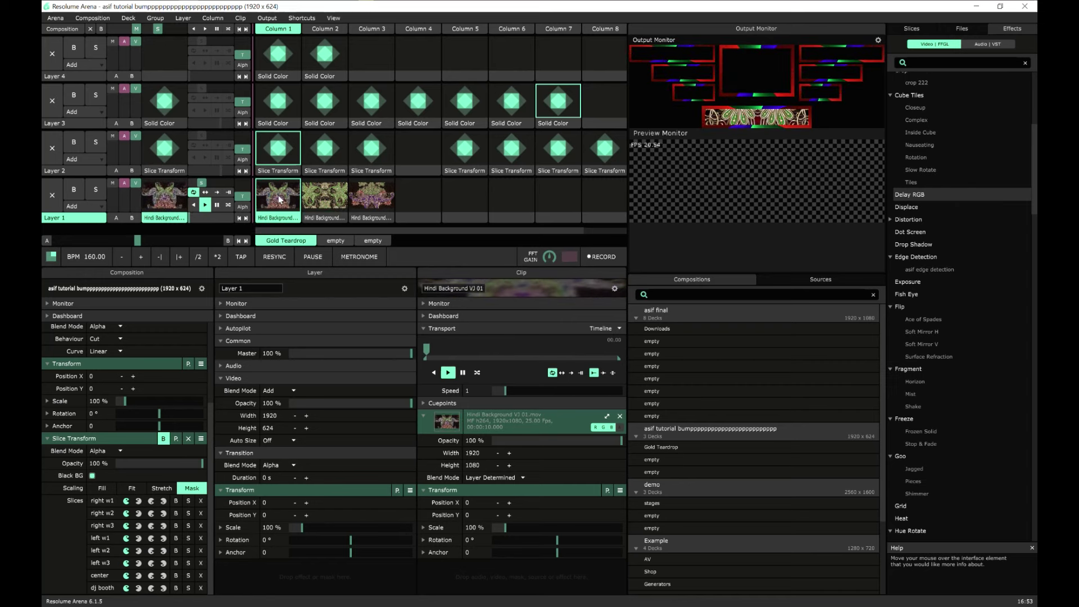
click(505, 153)
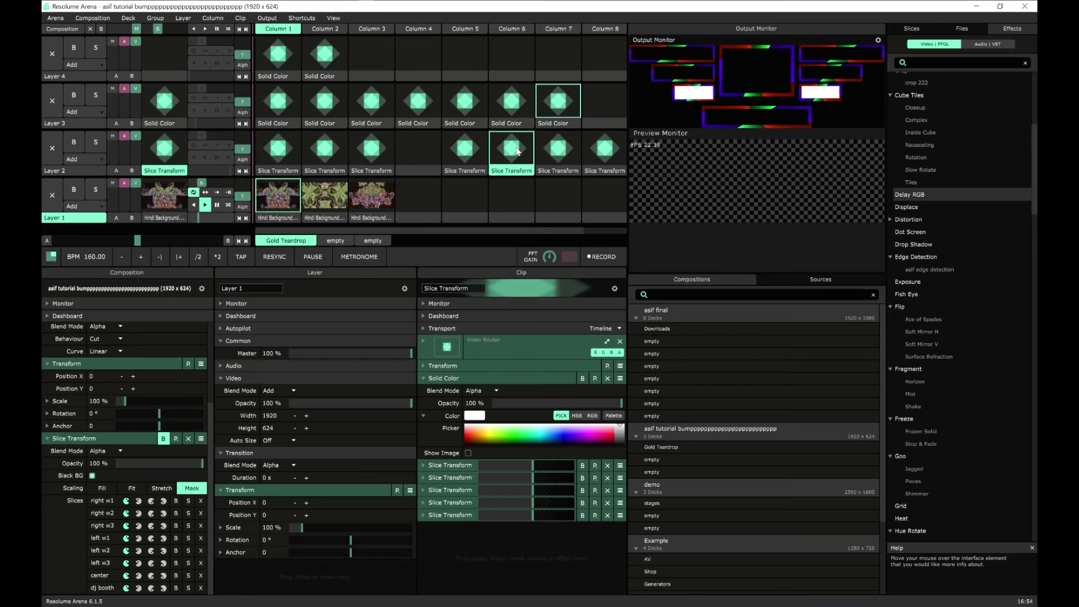
click(601, 149)
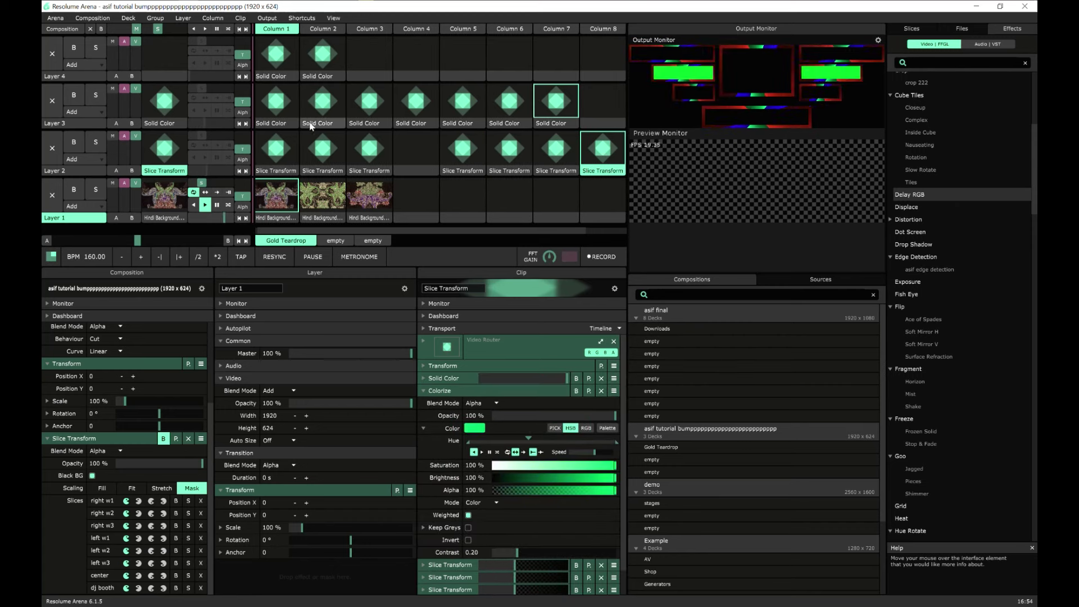
- Preview the column 1 clips of Layers 3, 2 and 4 together over the Hindi background
click(271, 112)
click(270, 138)
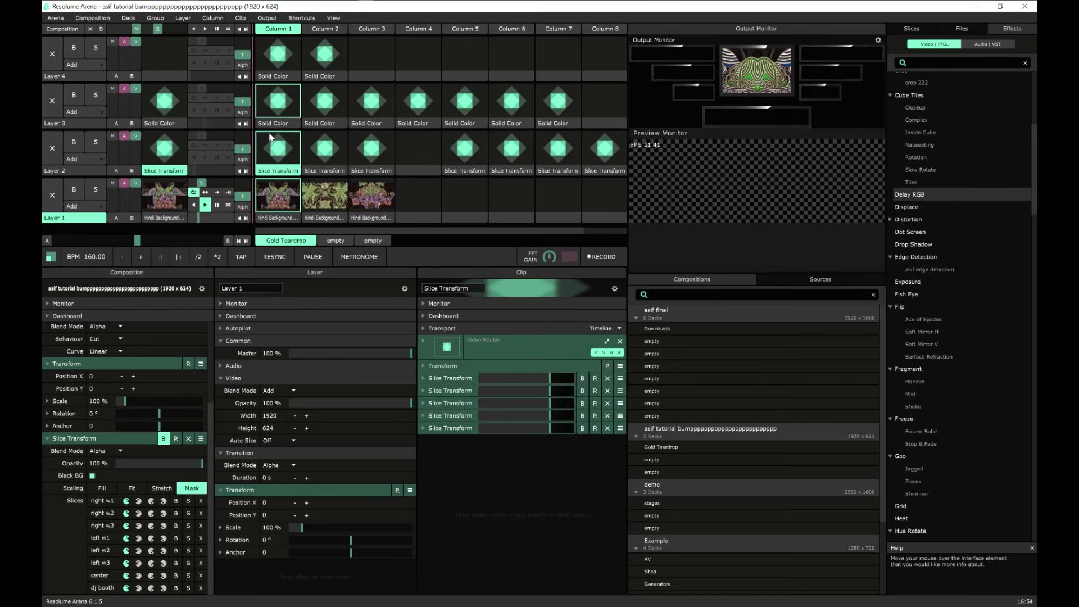
click(278, 62)
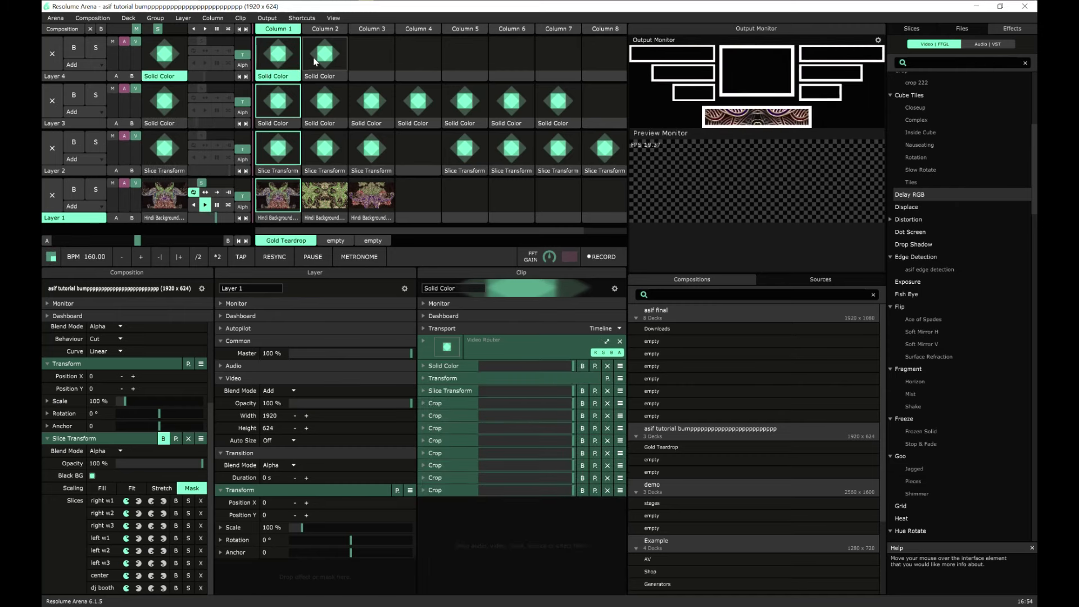
- Trigger Layer 2's column 2 clip with Layer 3's column 1 Radar outline, and clear Layer 4
click(318, 107)
click(315, 149)
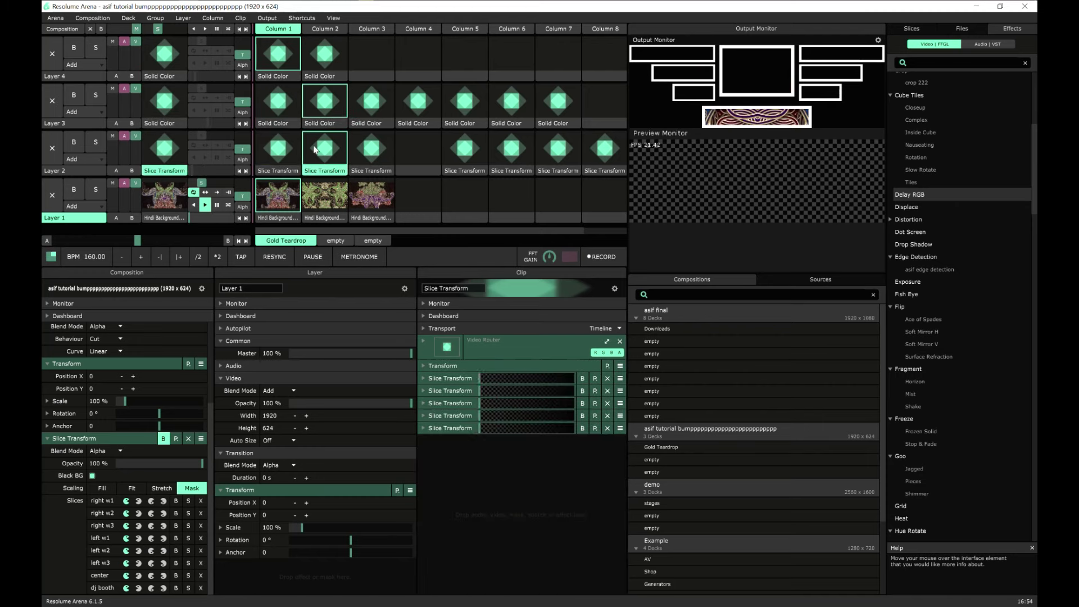
click(277, 104)
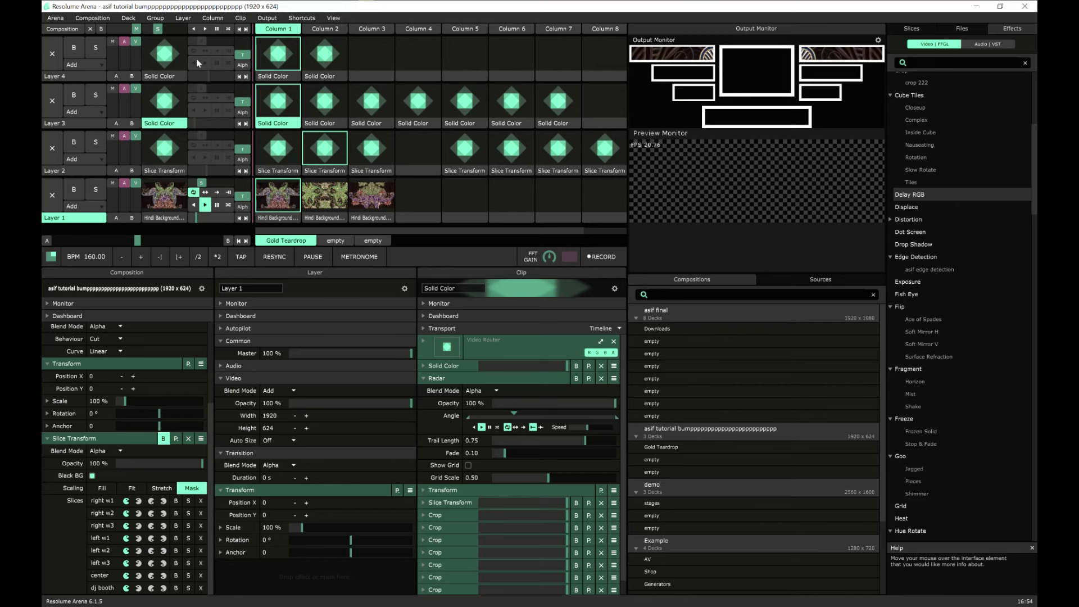
click(51, 52)
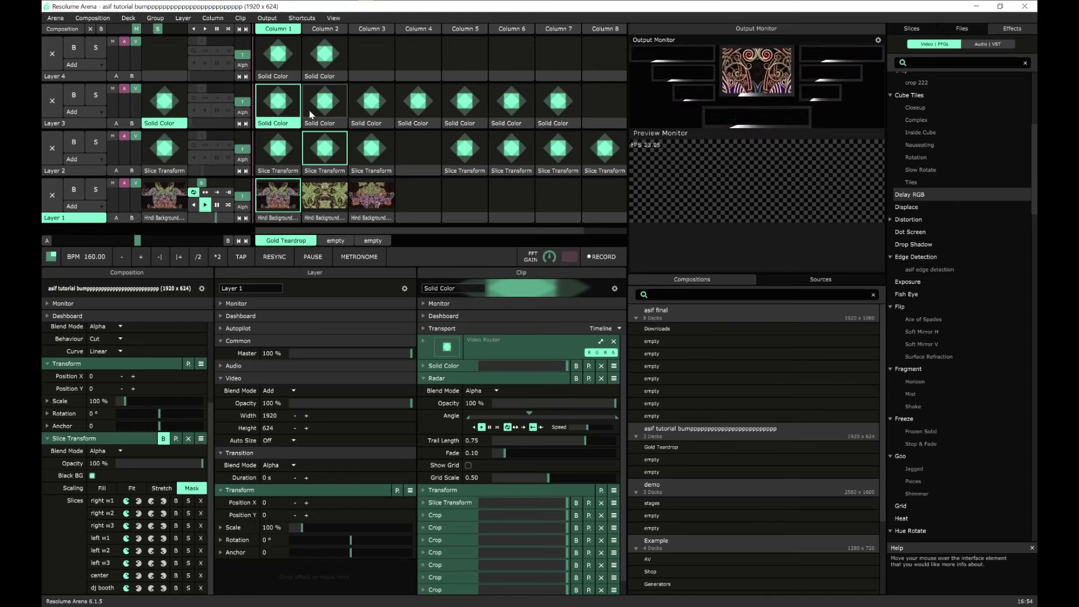
- Preview Layer 3's outline clips one after another from column 2 to column 7 over the playing background
click(330, 105)
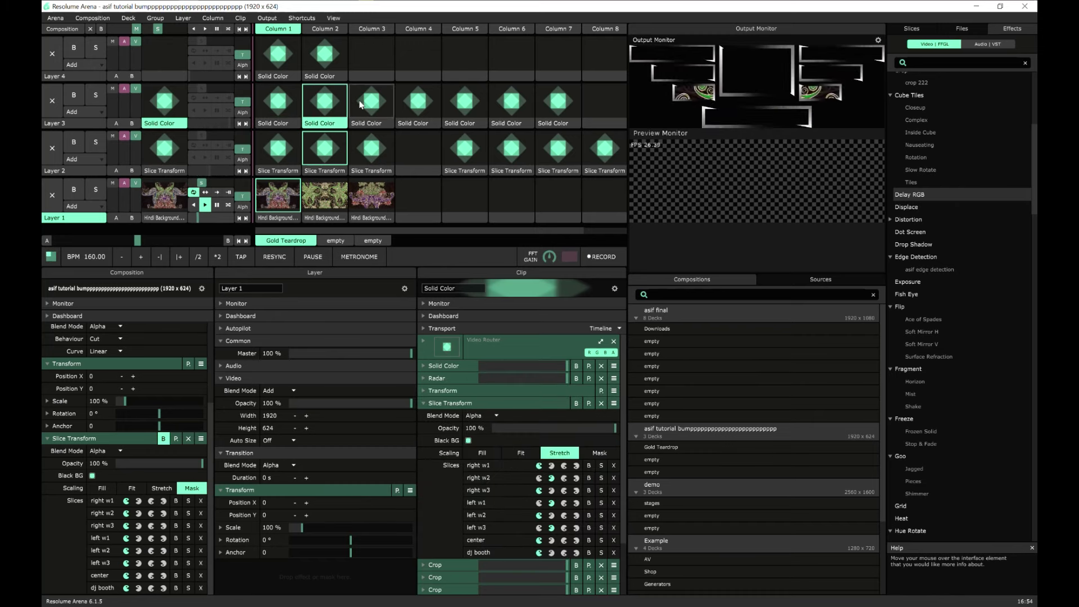
click(361, 104)
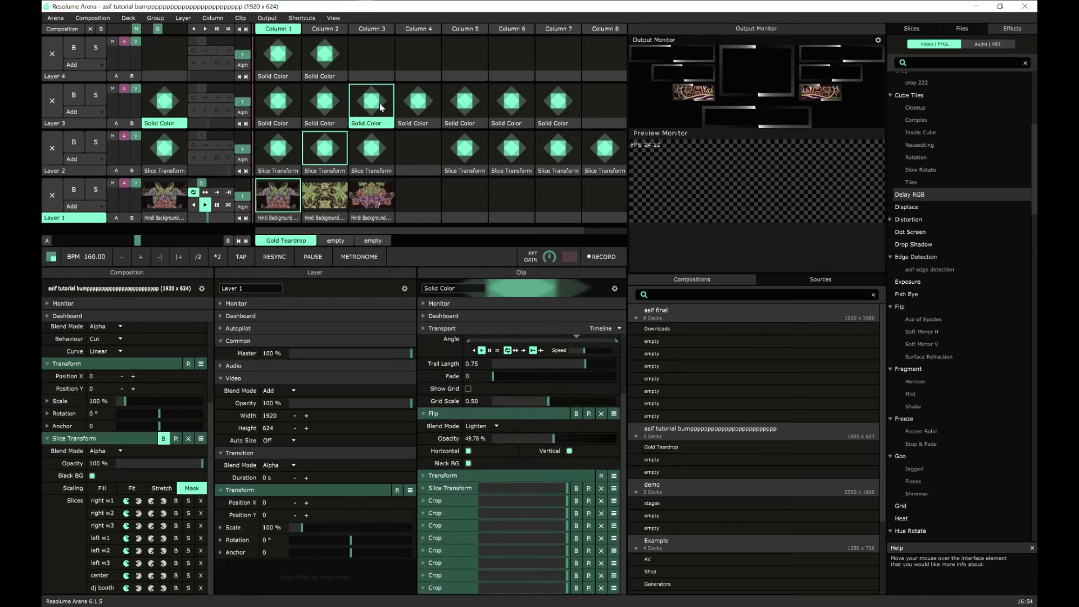
click(418, 110)
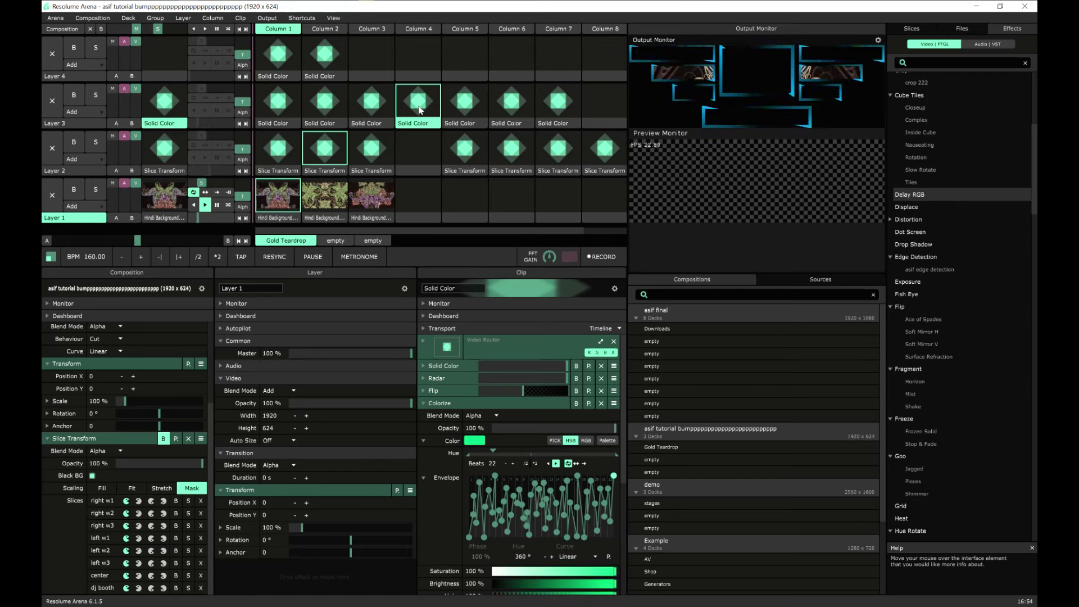
click(465, 104)
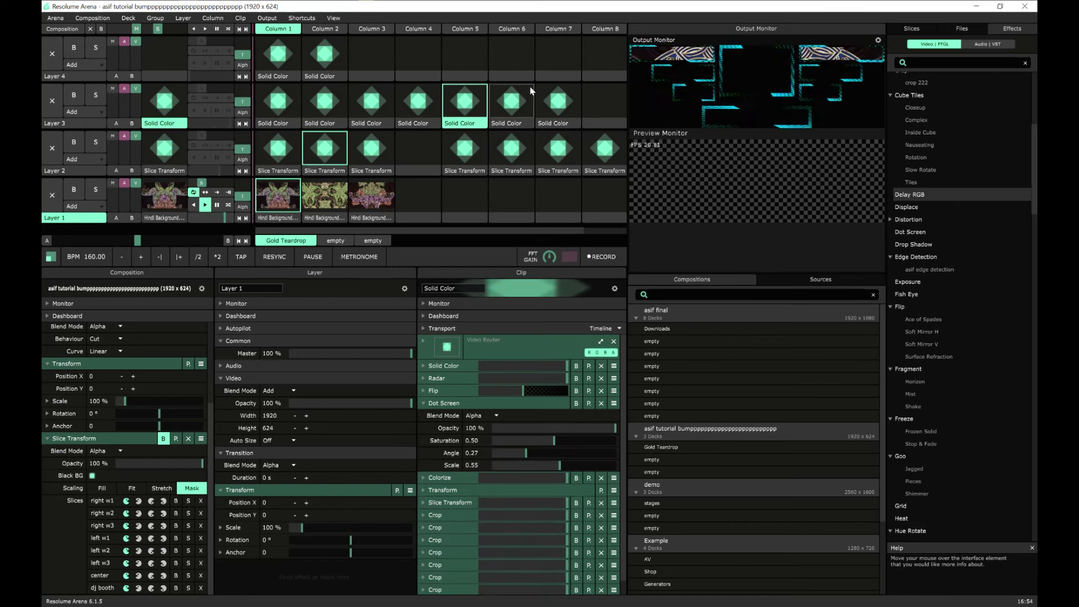
click(524, 100)
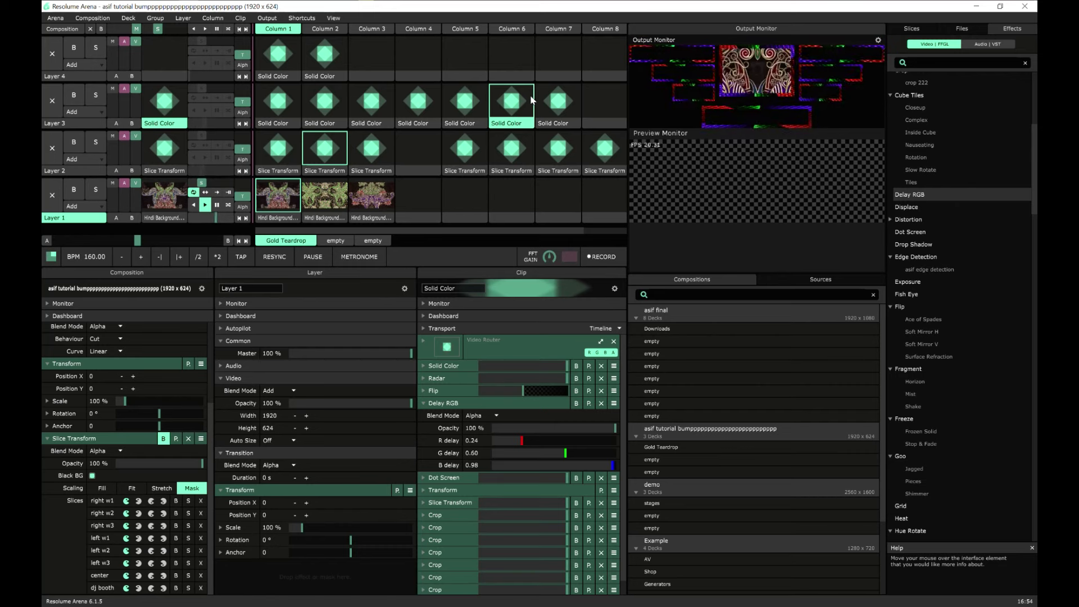
click(549, 101)
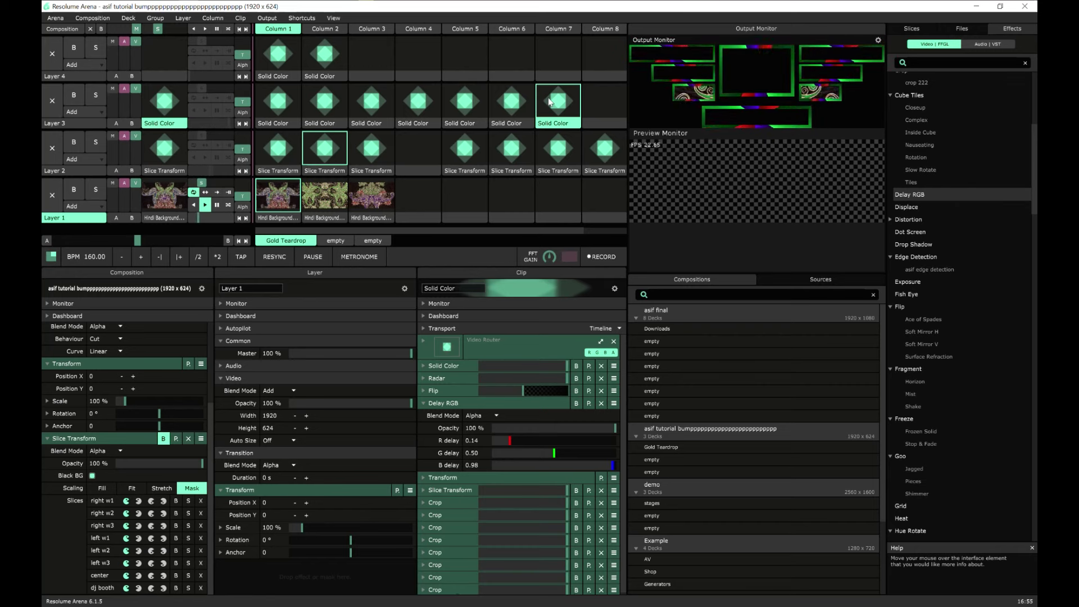
- Save the composition and quit the program
click(95, 20)
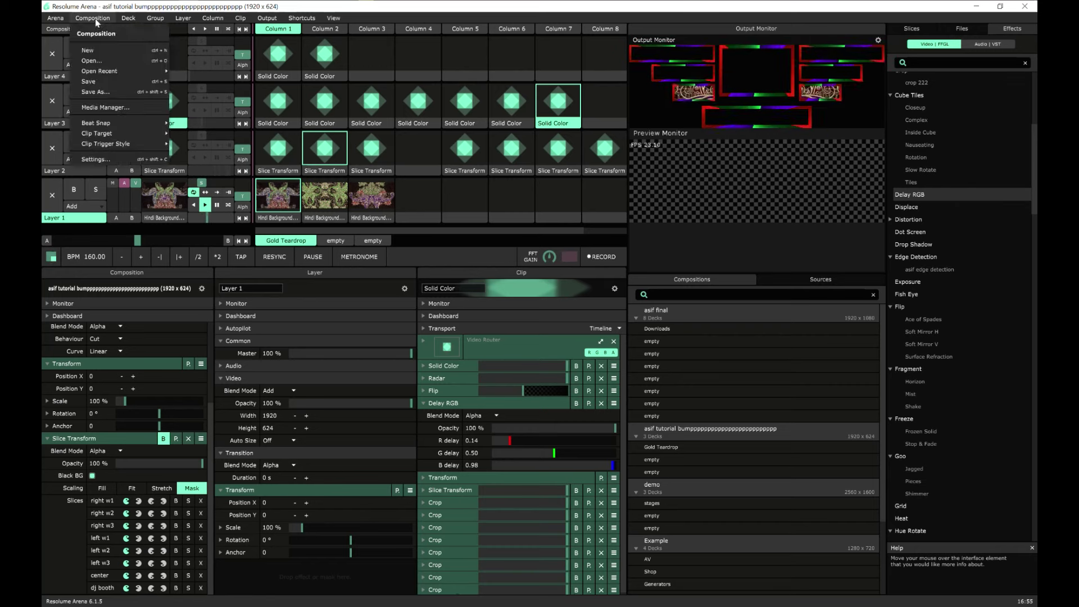
click(100, 81)
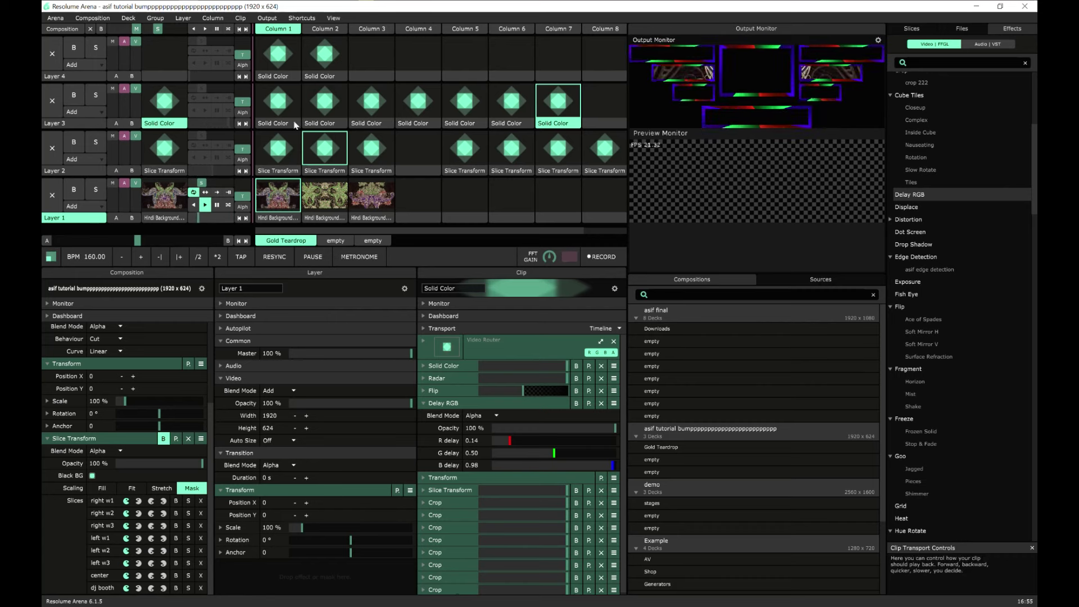
click(1027, 11)
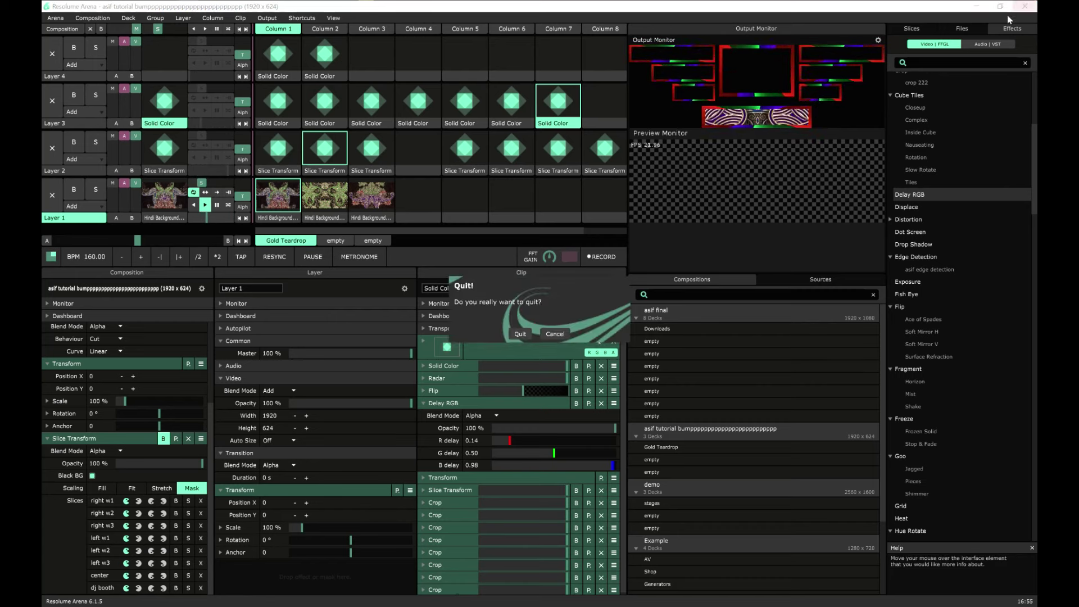
click(513, 334)
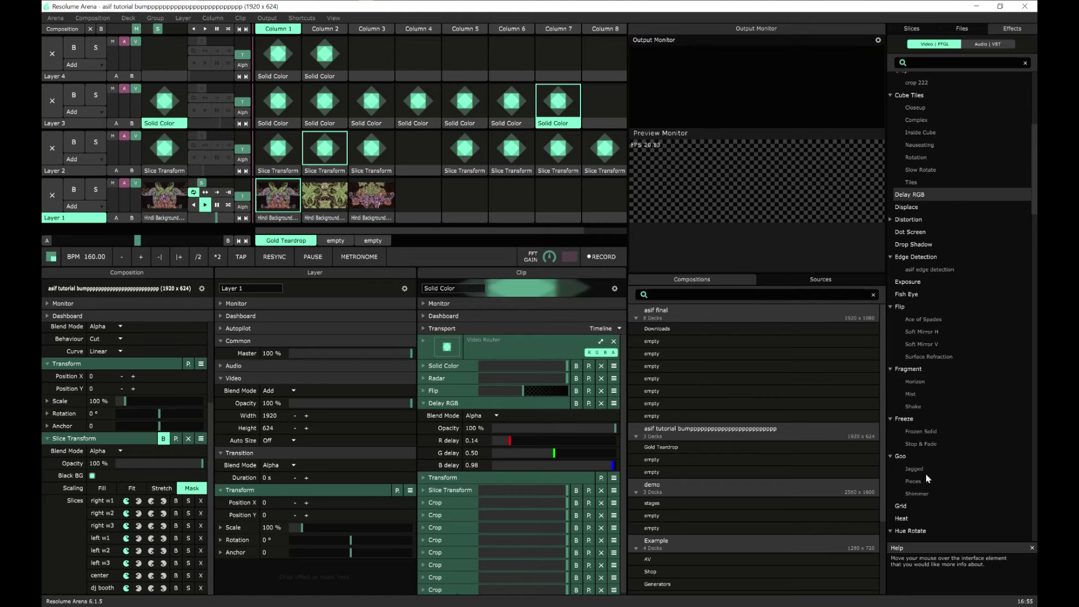